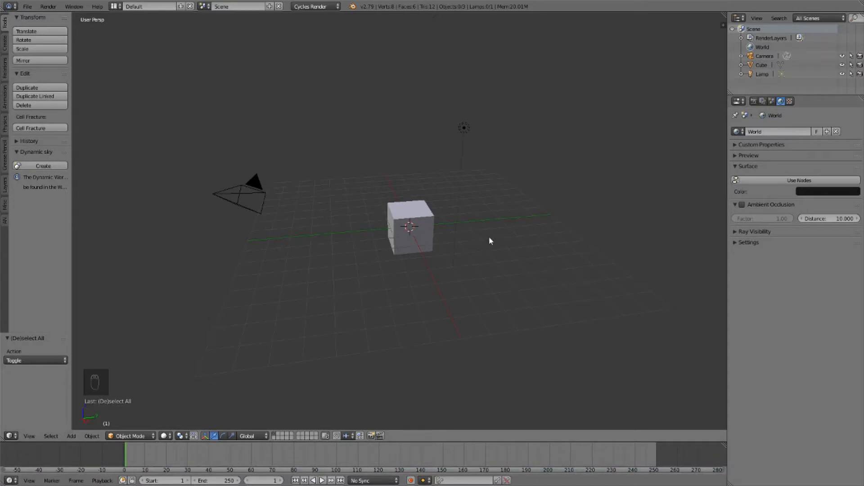
Step: Look up the Import Images as Planes add-on in the user preferences by searching for "images"
key("ctrl+alt+u")
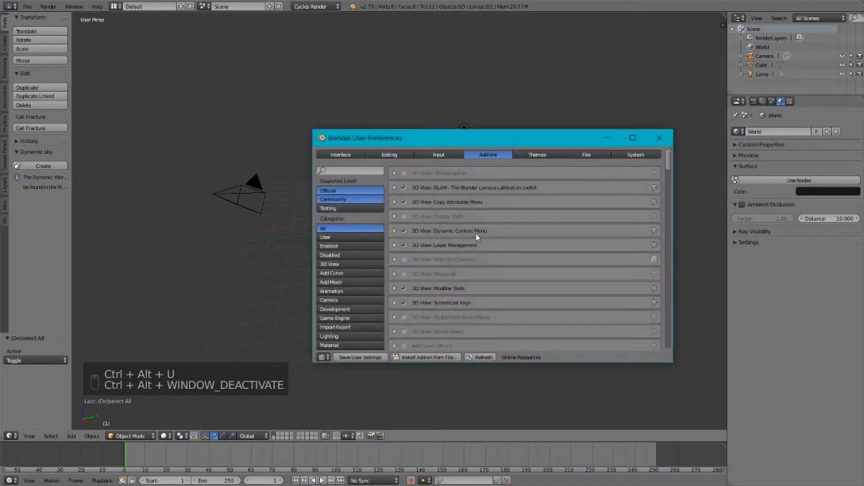
left_click(366, 171)
type("images")
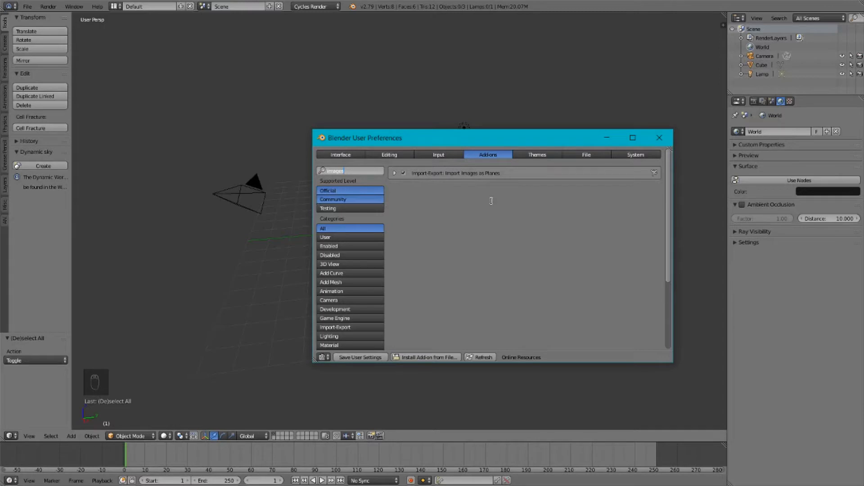
key("BackSpace")
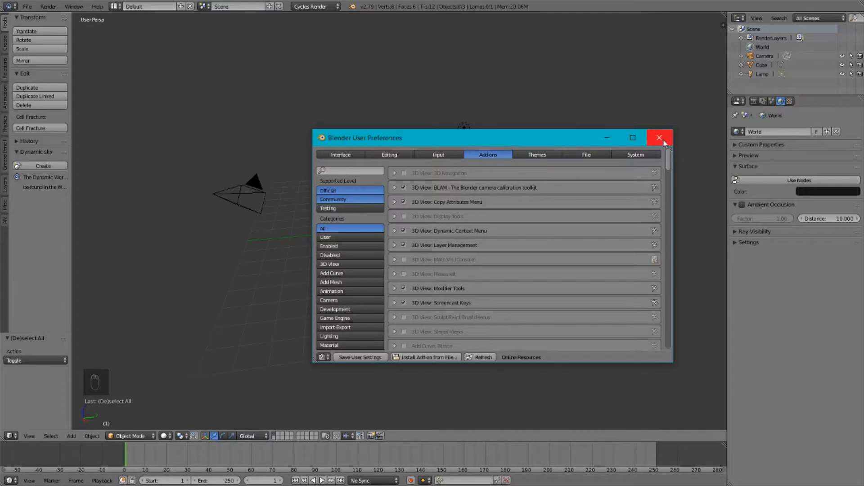
left_click(659, 138)
Step: Delete the default cube from the scene
mouse_move(452, 238)
middle_mouse_down()
mouse_move(486, 216)
mouse_move(449, 226)
middle_mouse_up()
scroll(449, 225, "up", 4)
right_click(450, 235)
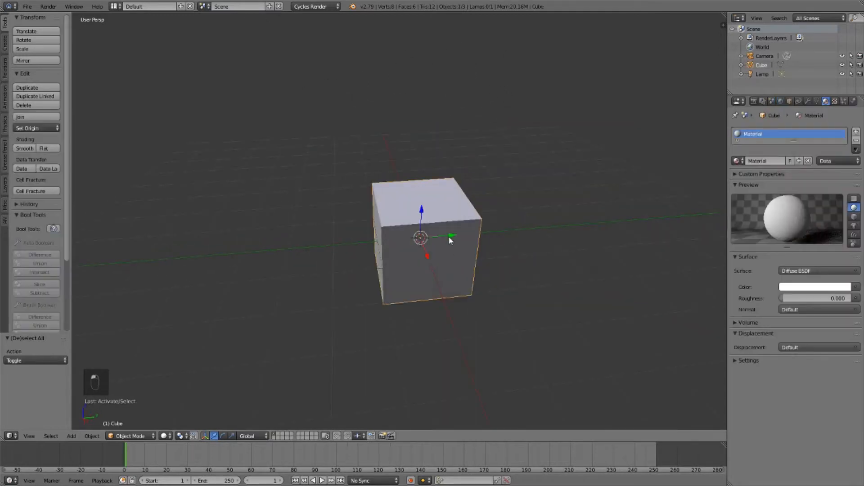
key("x")
left_click(448, 237)
Step: Import the image christmaslight render 1.png as a plane using Images as Planes
scroll(451, 236, "down", 3)
key("shift+a")
mouse_move(411, 196)
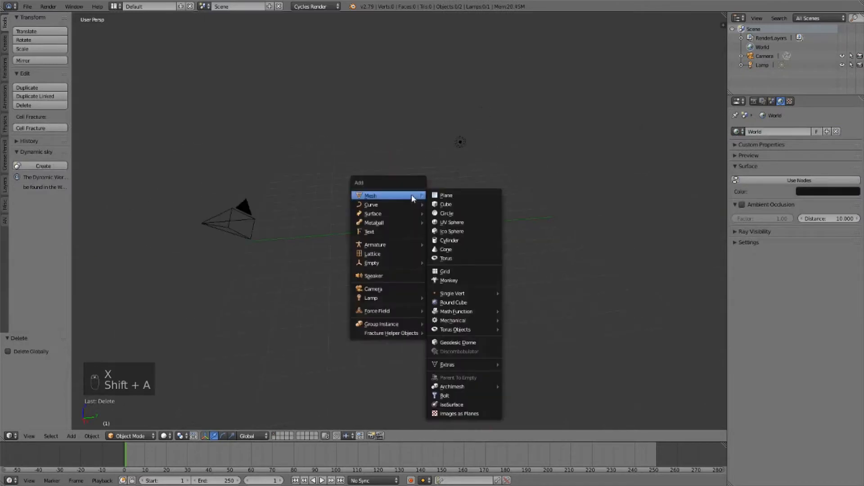
left_click(487, 413)
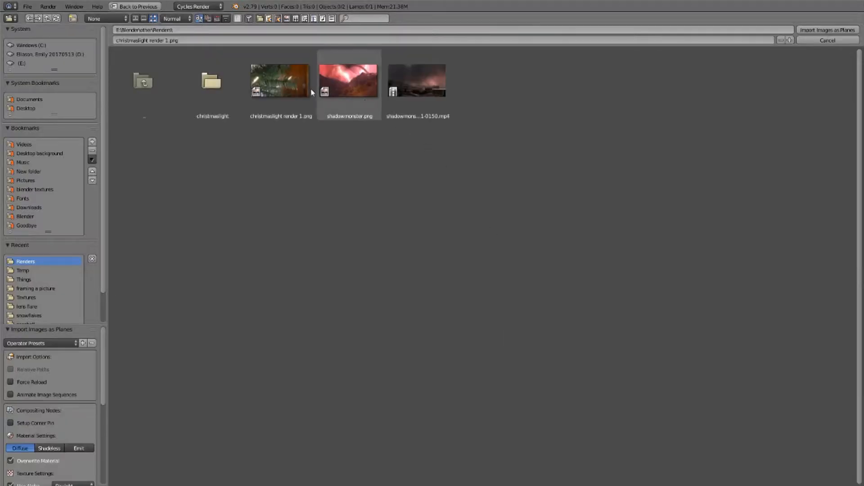
left_click(293, 93)
key("Return")
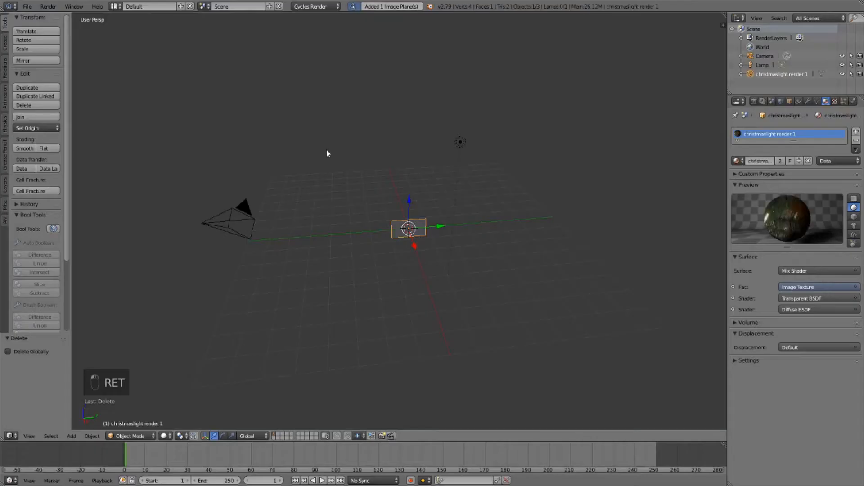
Step: Inspect the imported image plane in rendered shading and return to solid shading
key("KP_Decimal")
key("shift+z")
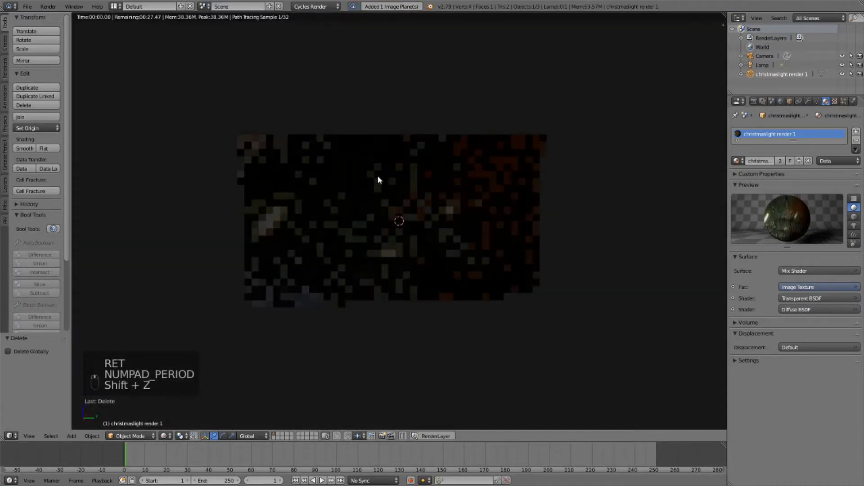
key("shift+z")
middle_click_drag(412, 208, 406, 186)
scroll(406, 185, "down", 7)
scroll(414, 198, "up", 4, "shift")
scroll(422, 212, "up", 6)
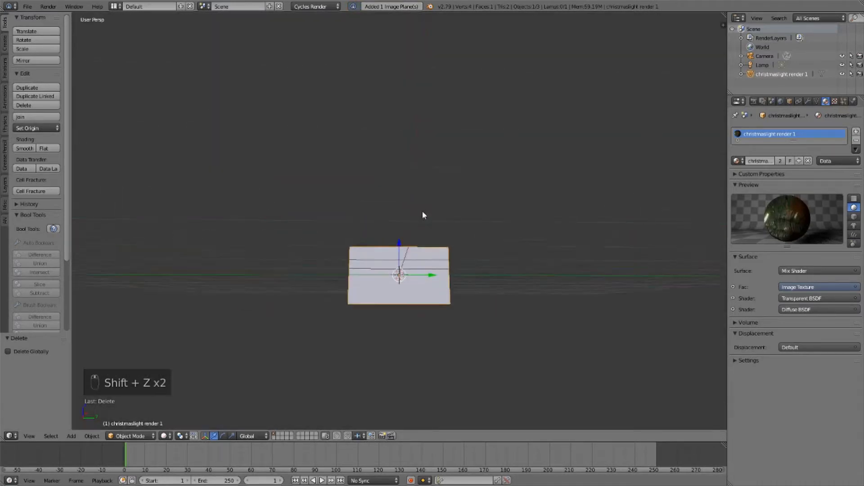
middle_click_drag(443, 282, 426, 147, "shift")
scroll(426, 147, "up", 3)
key("shift+z")
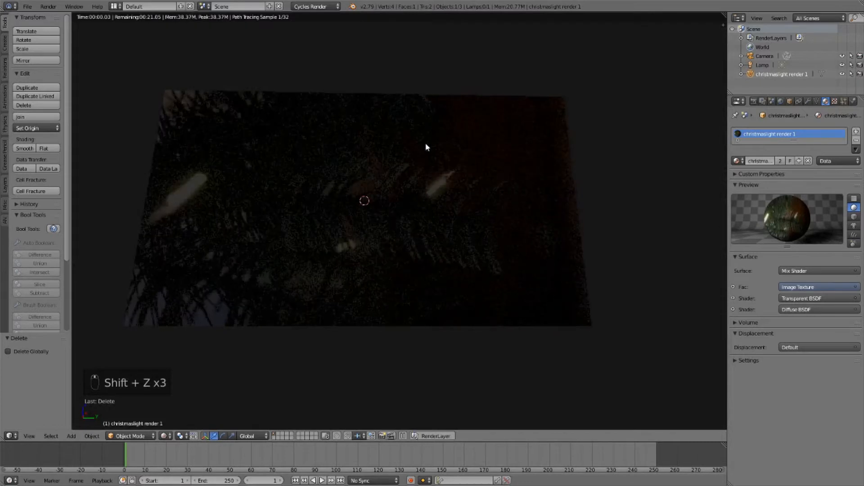
key("shift+z")
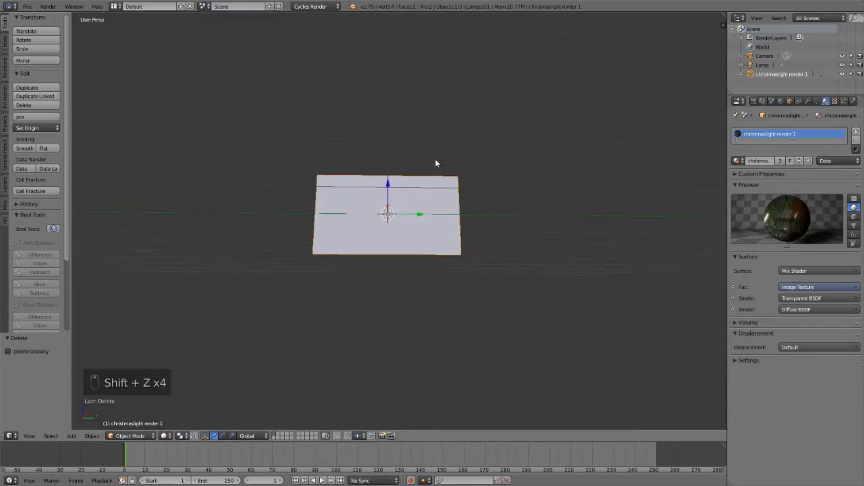
Step: Move the lamp nearer to the image plane so that it lights the picture from the front
scroll(436, 162, "down", 4)
mouse_move(436, 162)
middle_mouse_down()
mouse_move(482, 211)
mouse_move(529, 154)
mouse_move(482, 193)
middle_mouse_up()
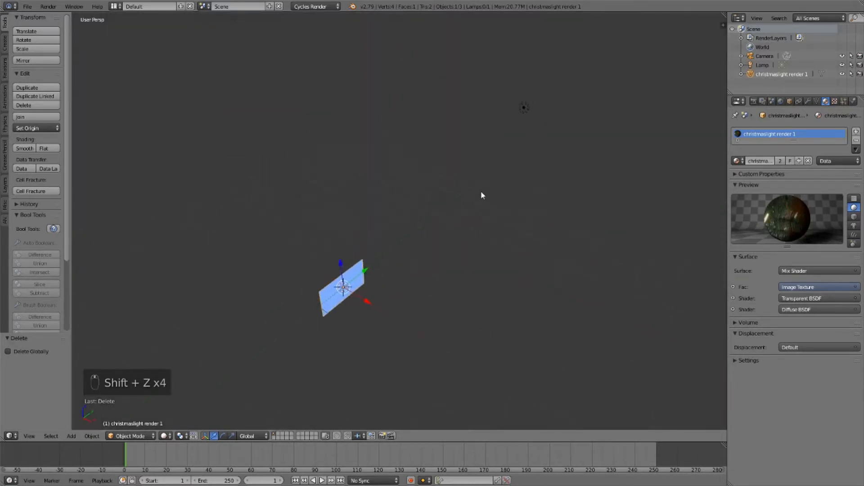
right_click(528, 108)
middle_click_drag(529, 108, 571, 81)
key("g")
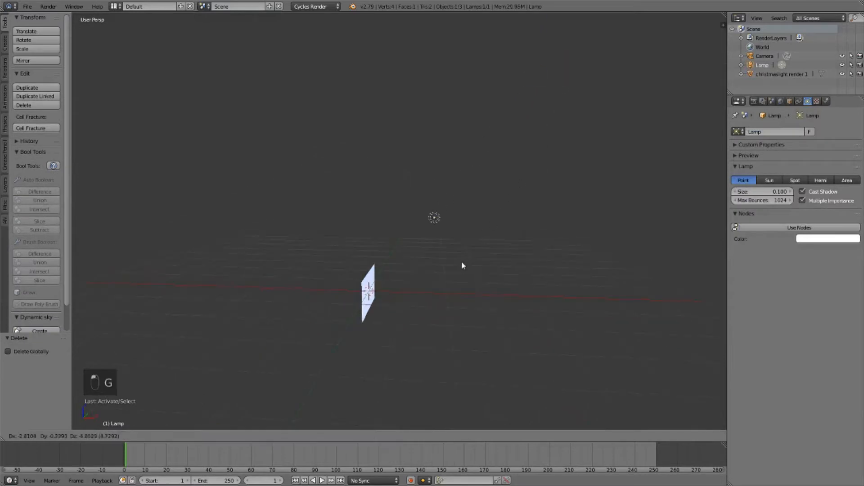
left_click(452, 284)
middle_click_drag(453, 284, 338, 259)
scroll(391, 302, "up", 2)
key("g")
left_click(432, 307)
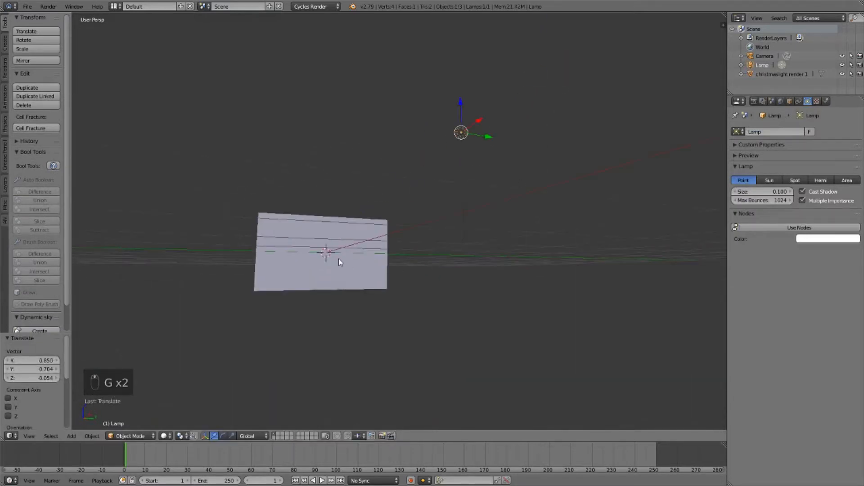
Step: Select the image plane and check its lighting in a rendered preview
right_click(338, 253)
key("KP_Decimal")
key("shift+z")
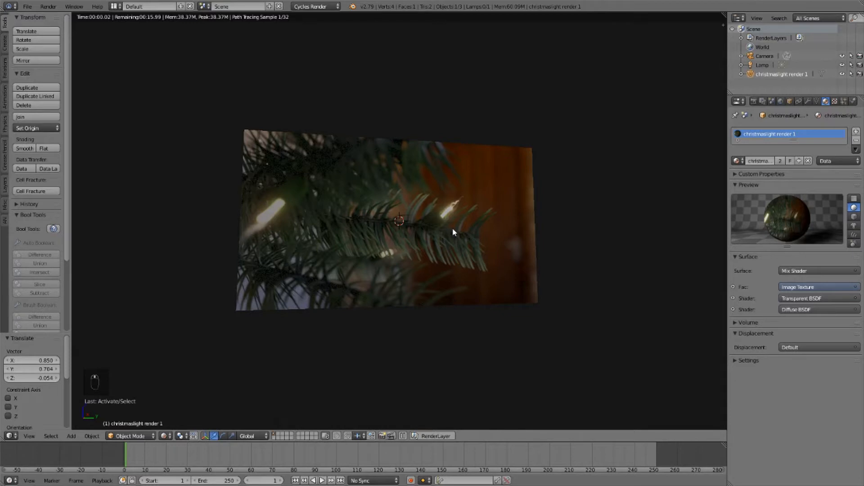
key("shift+z")
Step: In Edit Mode, shift the image plane's face along the X axis, with a final move of about 0.05 units
mouse_move(454, 232)
middle_mouse_down()
mouse_move(549, 250)
mouse_move(479, 247)
mouse_move(488, 248)
mouse_move(442, 232)
mouse_move(499, 264)
mouse_move(479, 256)
middle_mouse_up()
key("Tab")
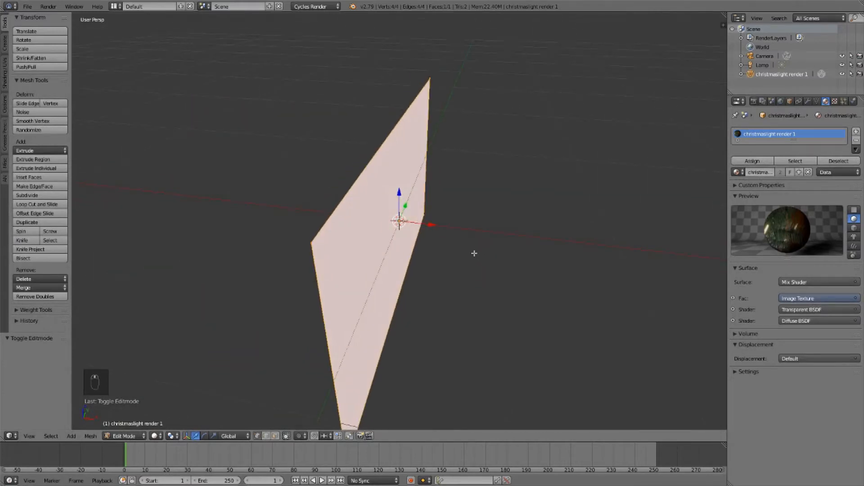
key("g")
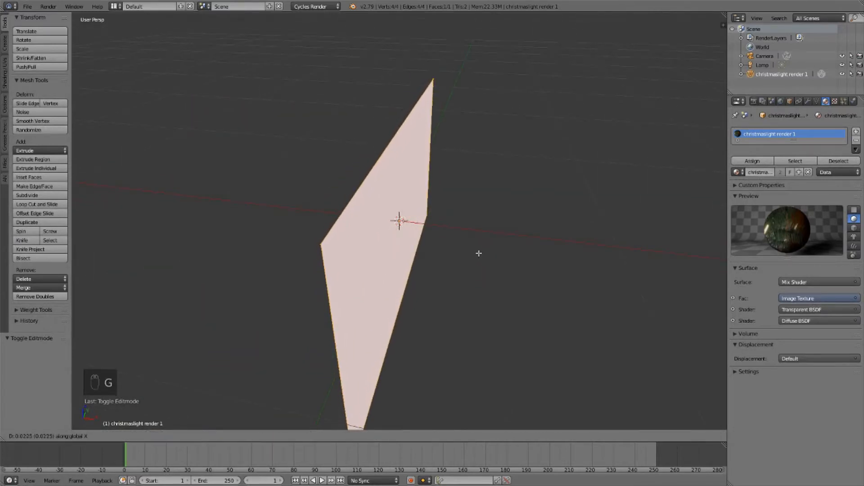
left_click(478, 253)
middle_click_drag(498, 245, 551, 258)
key("g")
left_click(482, 220)
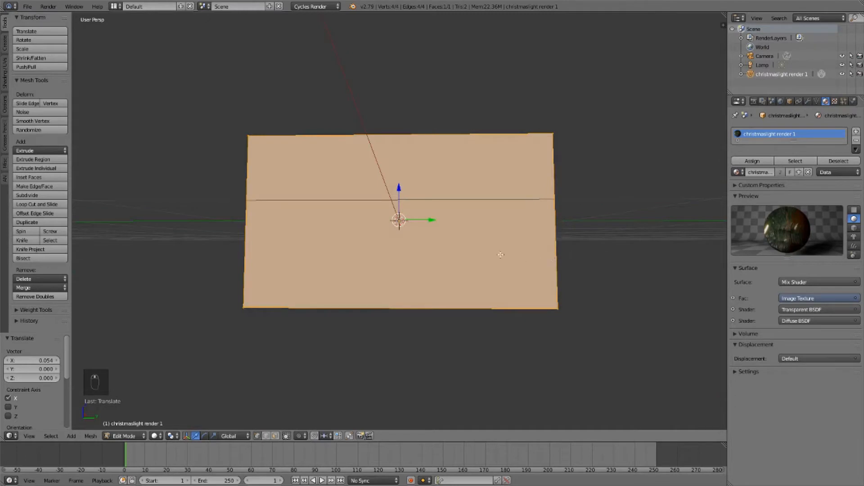
Step: Extrude the image face in place and scale the extruded face up by about 1.29 to form a border
key("e")
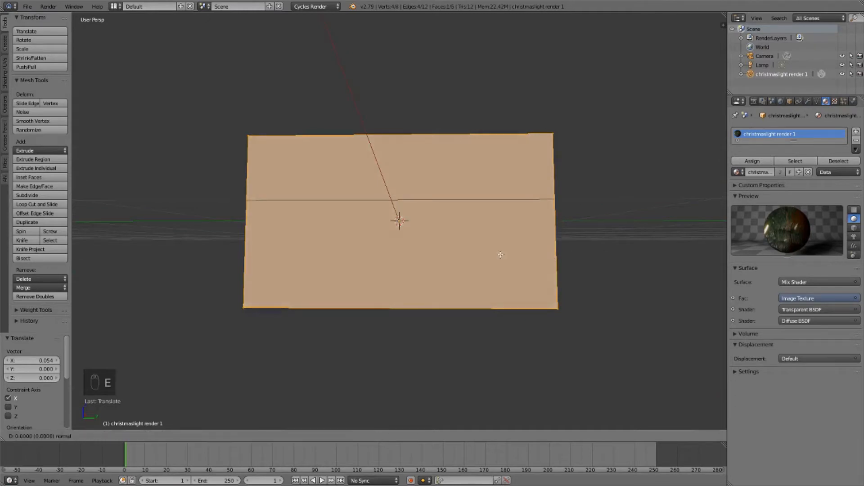
left_click(500, 254)
scroll(500, 255, "down", 3)
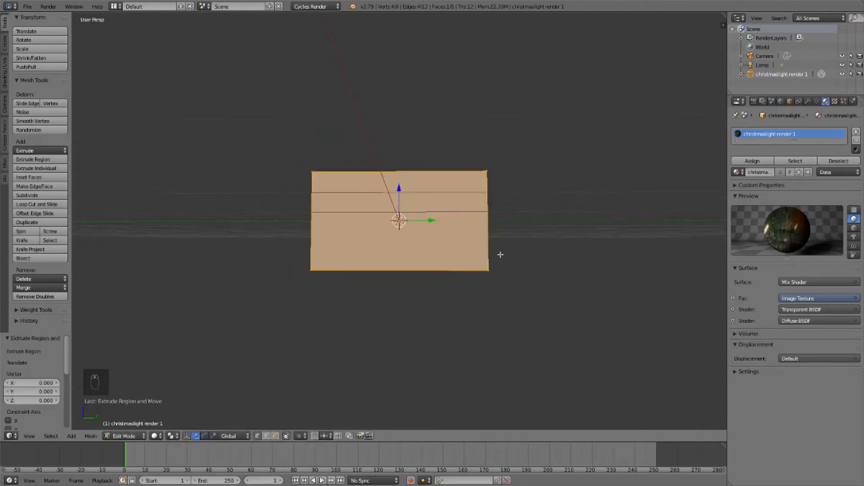
mouse_move(500, 255)
middle_mouse_down()
mouse_move(521, 218)
mouse_move(501, 253)
middle_mouse_up()
key("s")
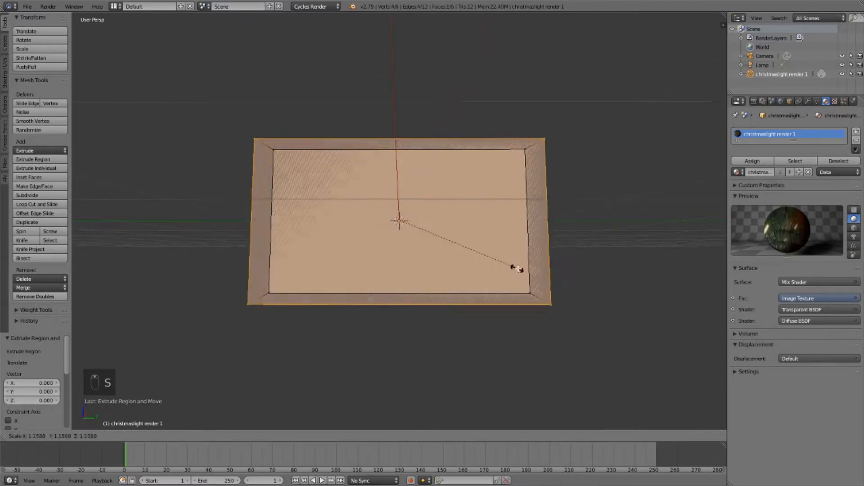
left_click(527, 272)
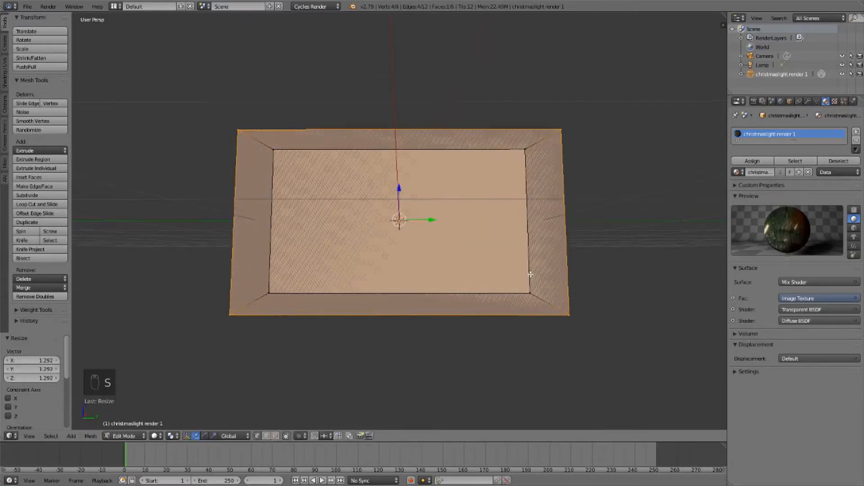
Step: Delete the enlarged extruded face, keeping the image face and the surrounding border
middle_click_drag(527, 272, 576, 236)
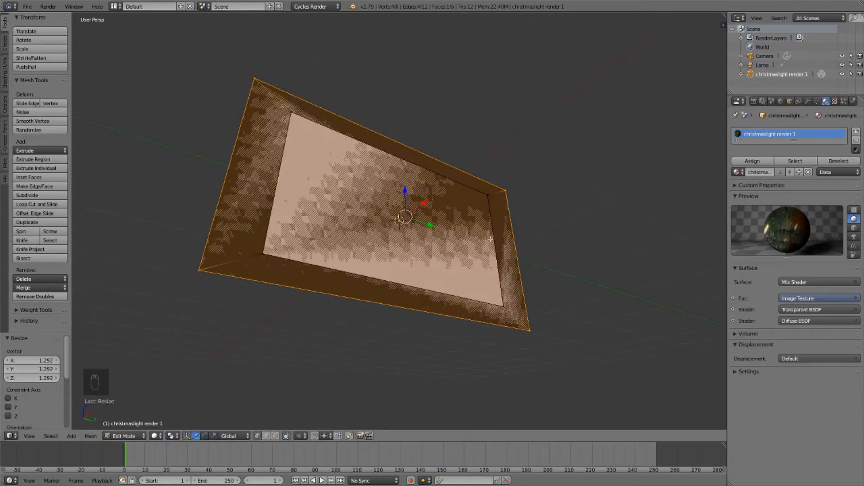
middle_click_drag(491, 239, 454, 272)
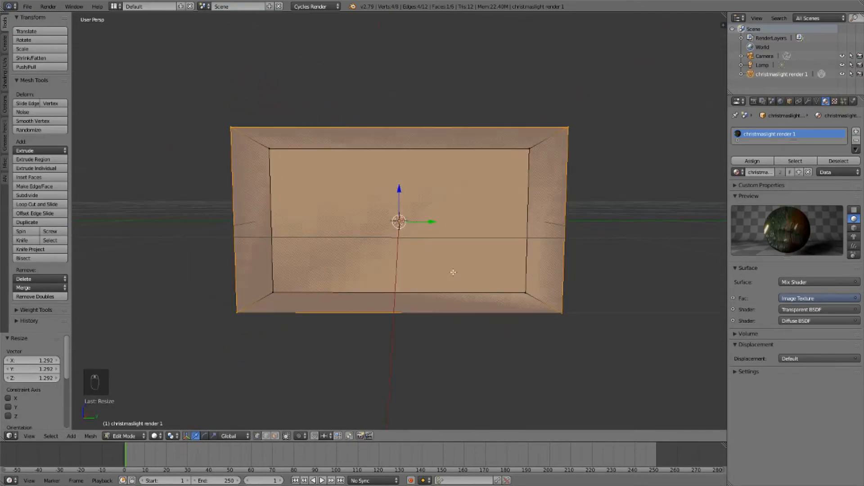
middle_click_drag(473, 232, 505, 234)
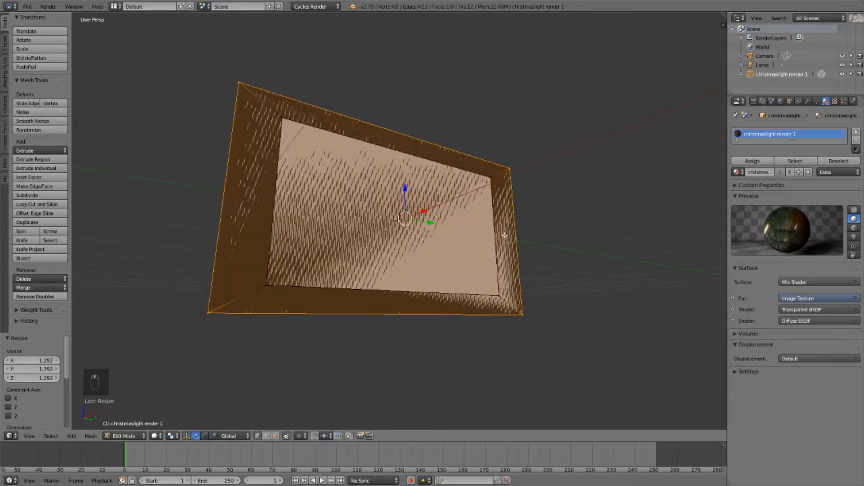
key("x")
left_click(459, 206)
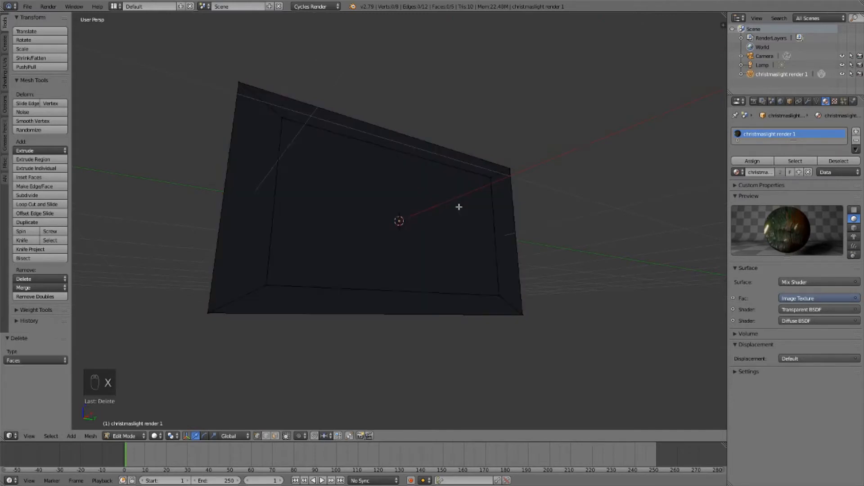
Step: In edge select mode, select the border's outer edge loop and scale it by about 1.158 along Z in the right view
mouse_move(459, 206)
middle_mouse_down()
mouse_move(463, 218)
mouse_move(421, 226)
middle_mouse_up()
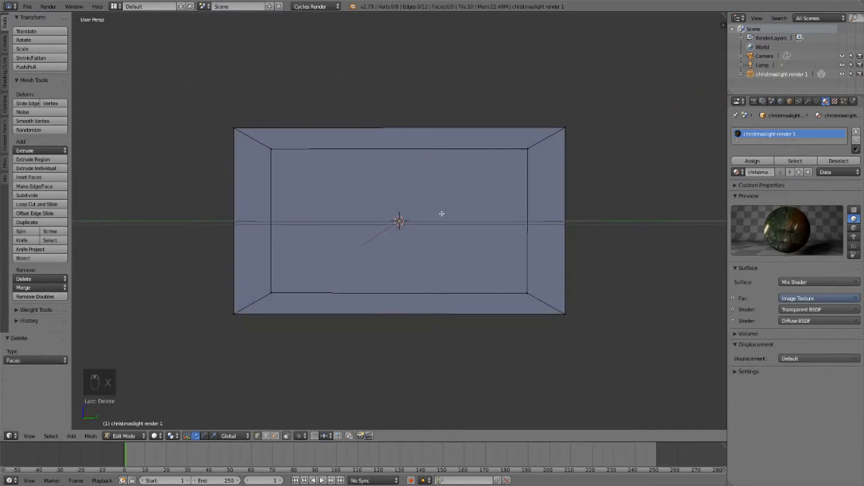
key("ctrl+Tab")
left_click(536, 234)
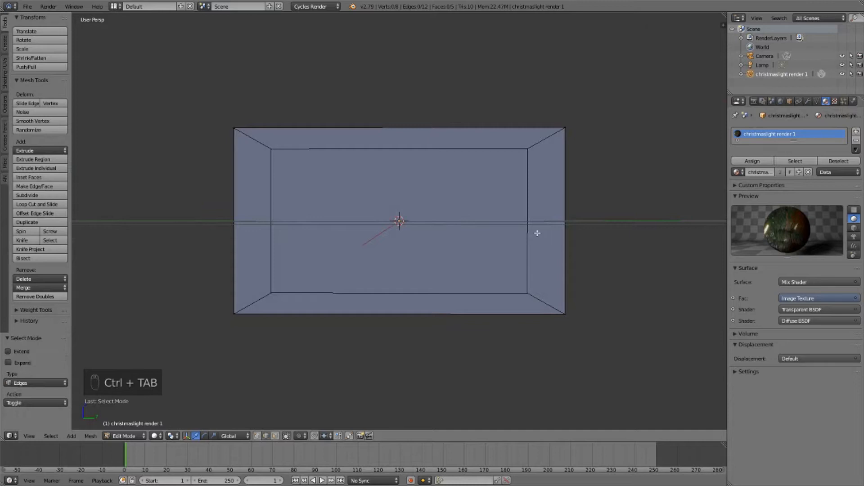
right_click(570, 231, "alt")
key("KP_3")
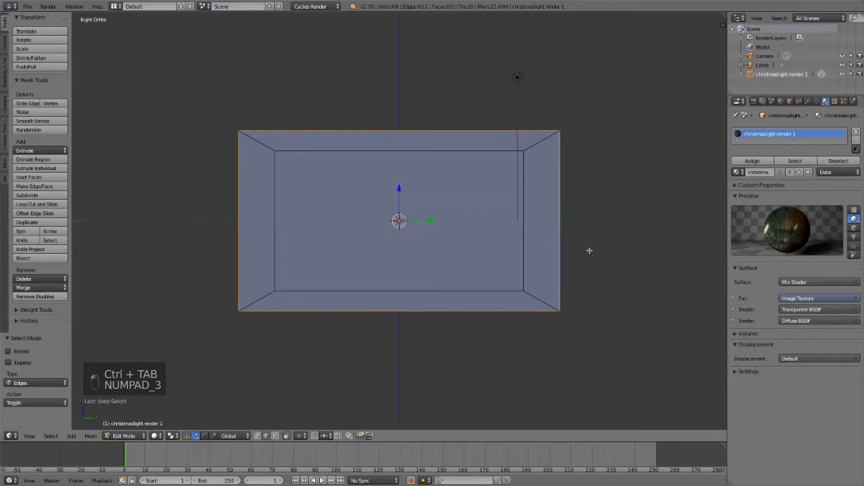
key("s")
key("z")
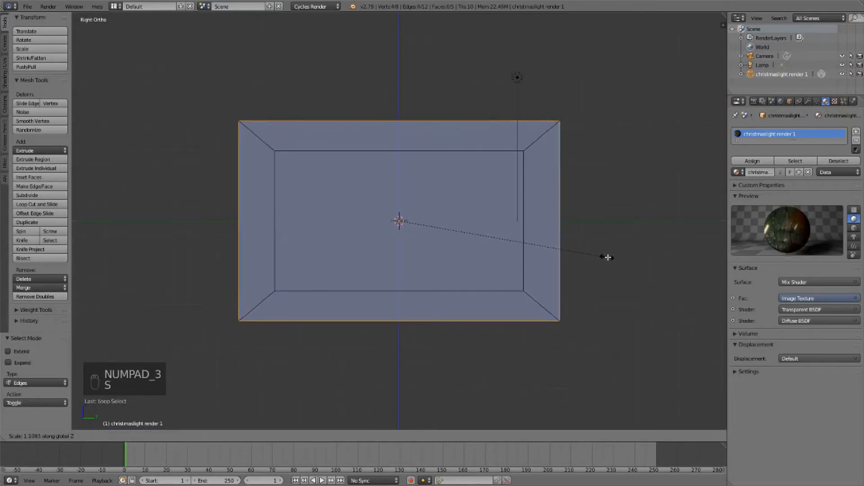
left_click(616, 260)
Step: Scale the outer edge loop uniformly by about 1.08 and by a further 1.077 or so along Z
key("s")
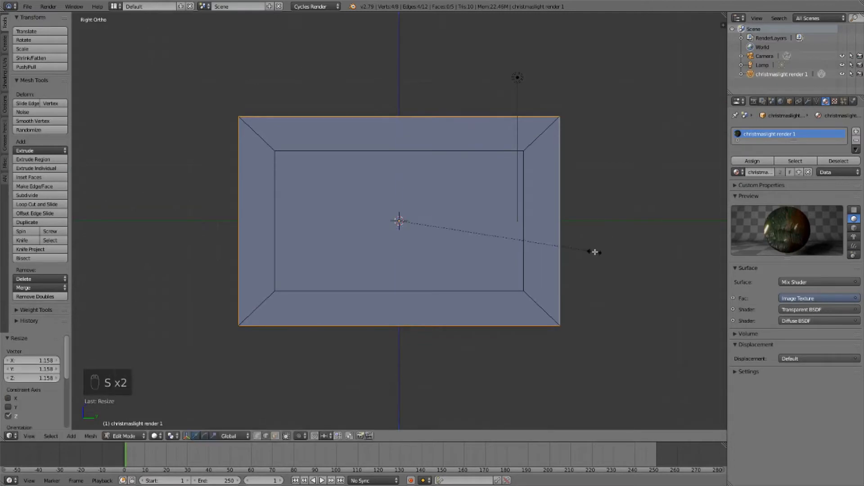
left_click(609, 258)
key("s")
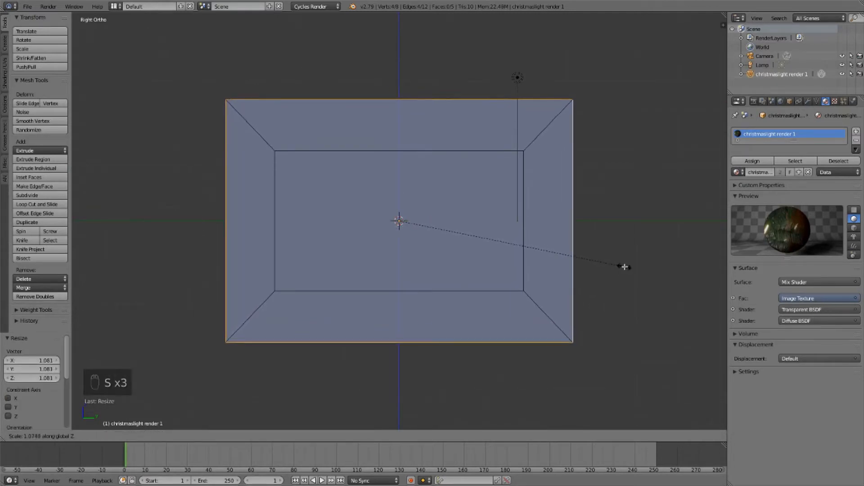
left_click(621, 264)
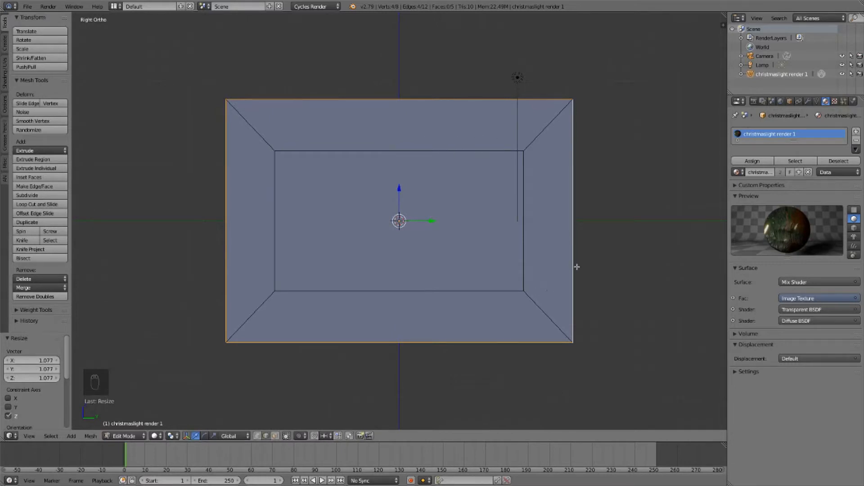
Step: Add a single loop cut around the border and slide it inward, closer to the image face than to the outer edge
key("a")
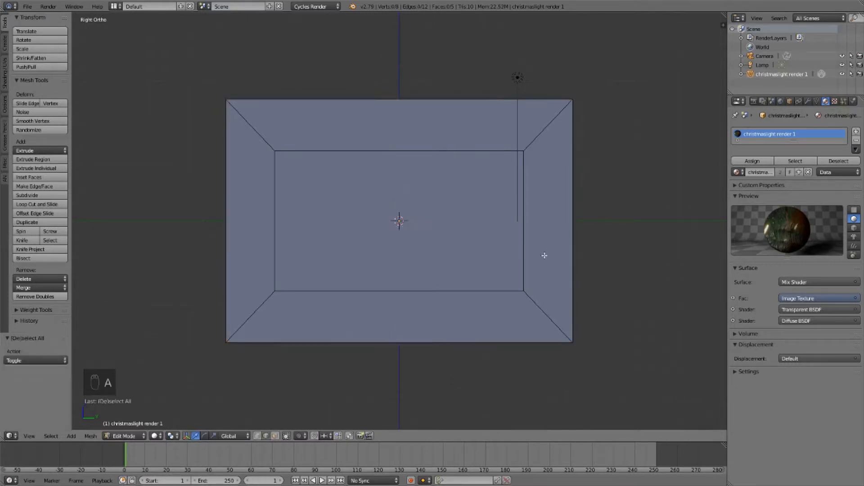
key("ctrl+r")
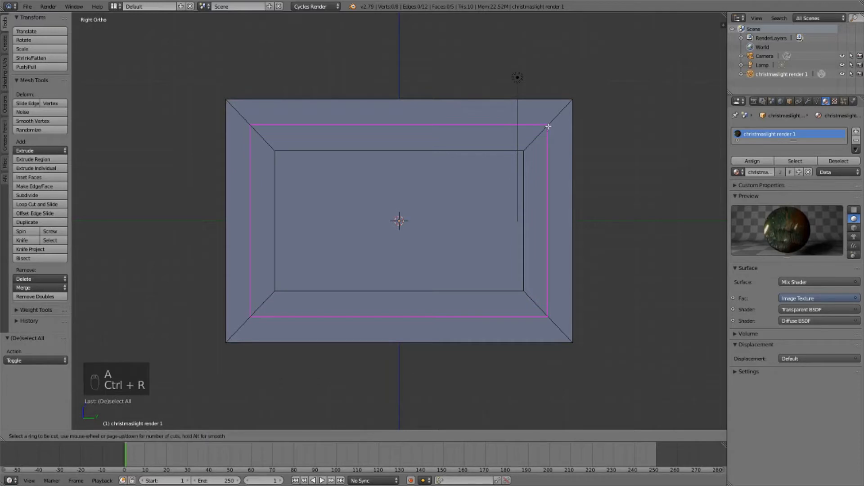
left_click(548, 126)
left_click(539, 135)
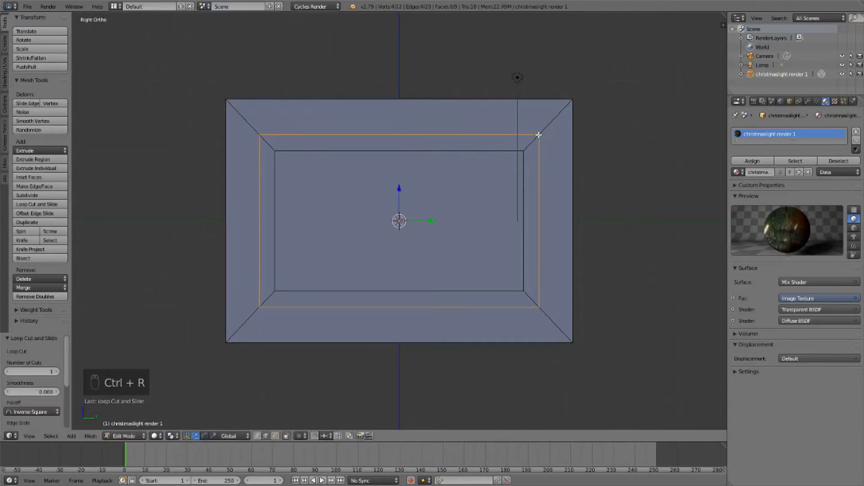
Step: Examine the border's proportions in the right view and through the camera
scroll(513, 149, "up", 5)
scroll(463, 247, "down", 6)
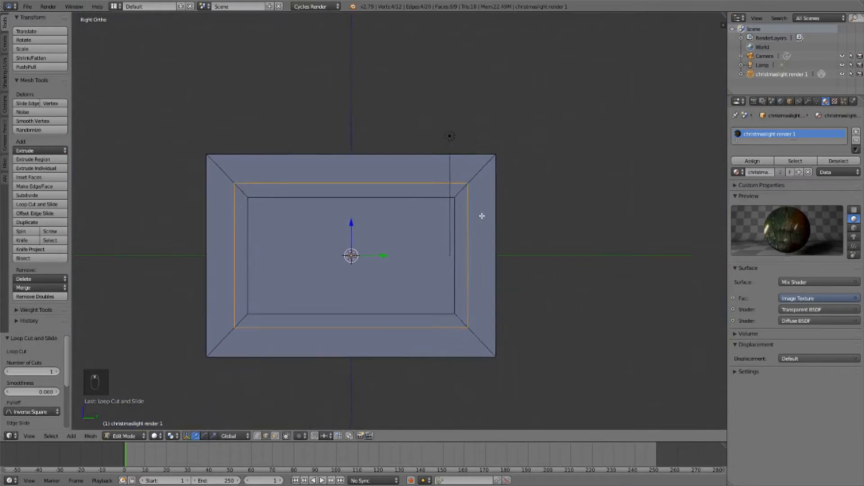
scroll(360, 257, "up", 2)
middle_click_drag(361, 257, 463, 204, "shift")
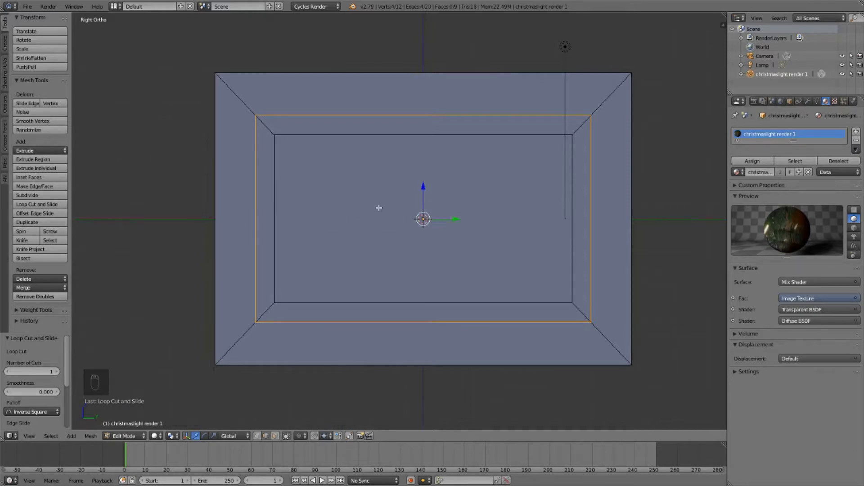
key("KP_0")
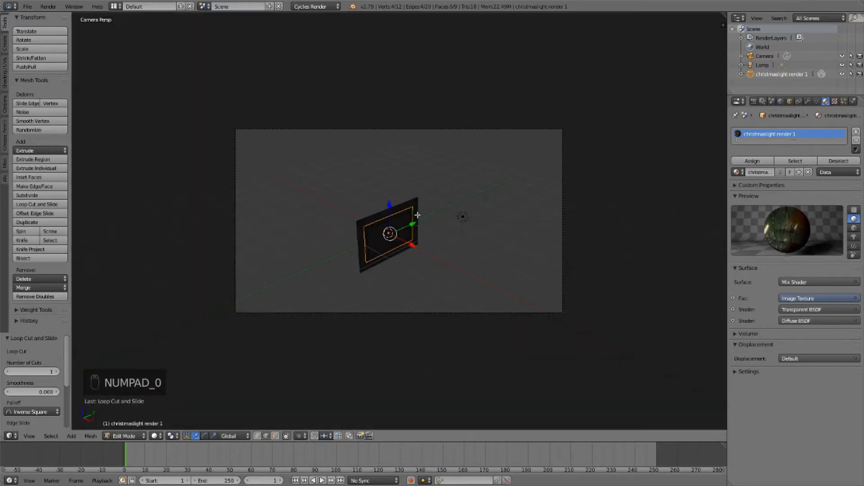
middle_click_drag(490, 181, 526, 205, "shift")
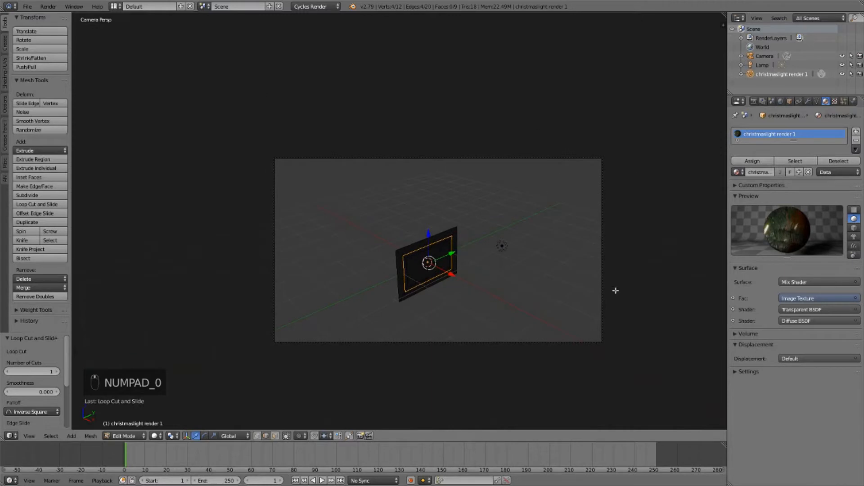
scroll(509, 197, "up", 2)
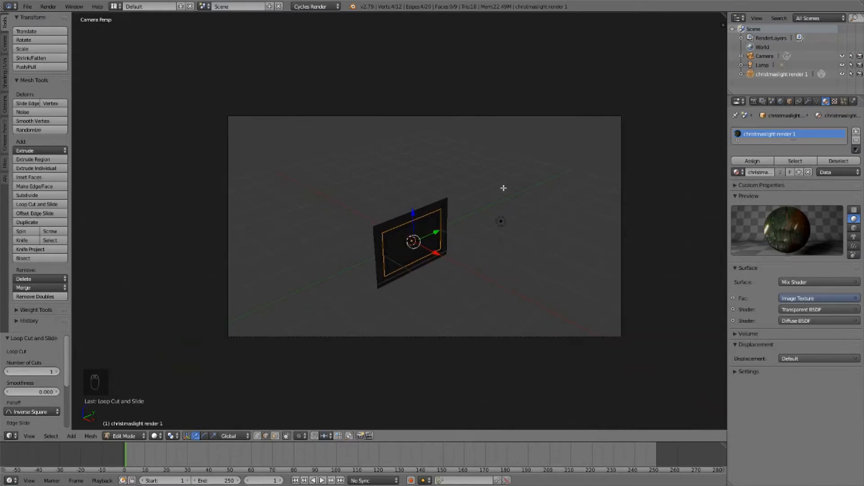
key("KP_3")
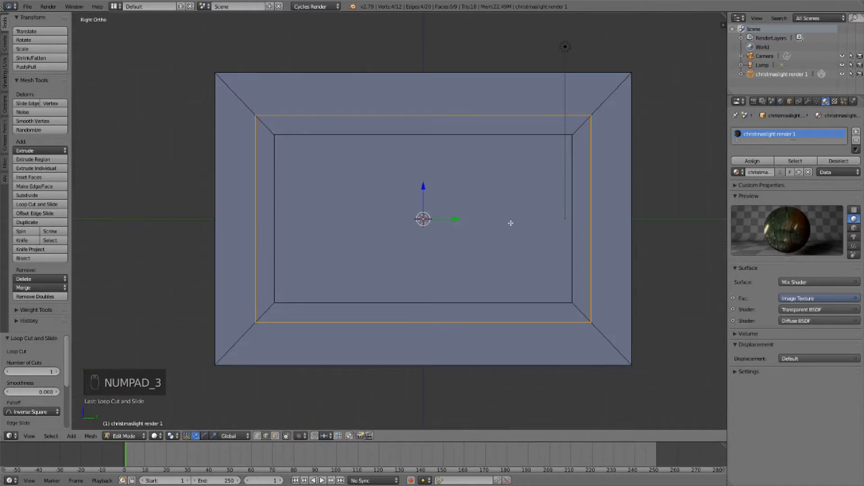
Step: Select the border's outer edge loop and scale it up slightly
key("a")
key("a")
right_click(215, 264, "alt")
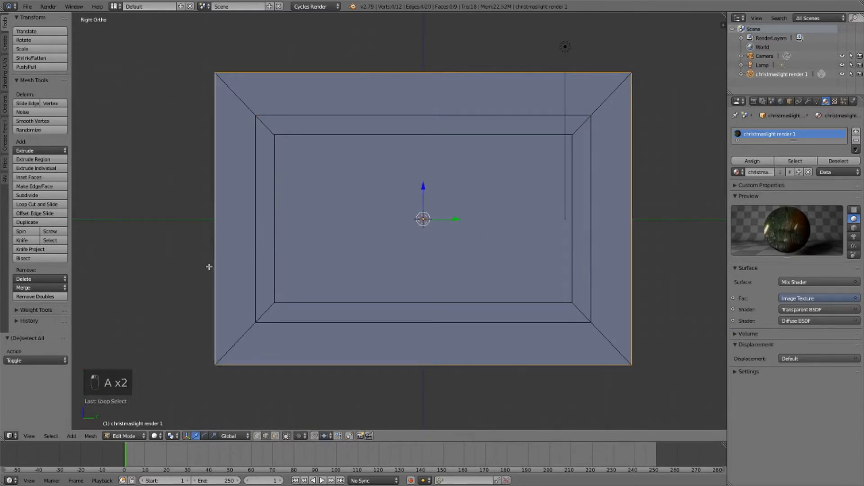
key("s")
left_click(204, 266)
Step: In face select mode, select the inner and outer rings of border faces and extrude them outward by about 0.017
middle_click_drag(264, 264, 378, 280)
key("a")
scroll(379, 281, "up", 1)
key("ctrl+Tab")
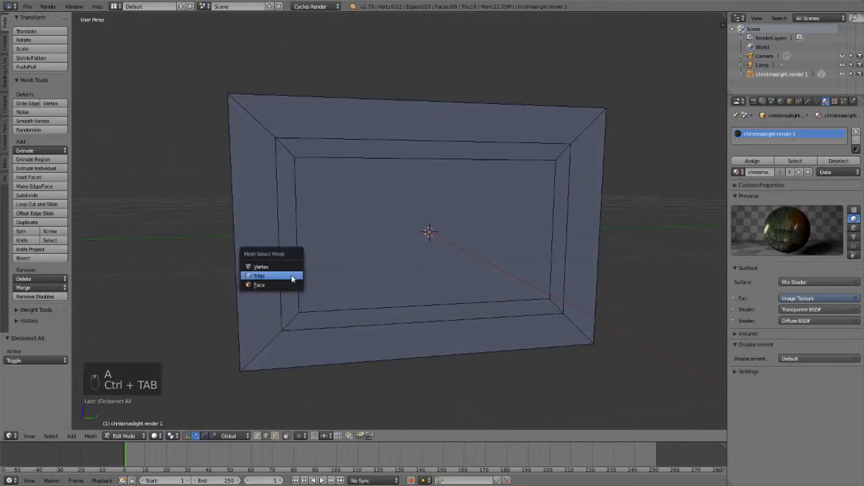
left_click(284, 285)
right_click(282, 149, "alt")
right_click(265, 131, "alt+shift")
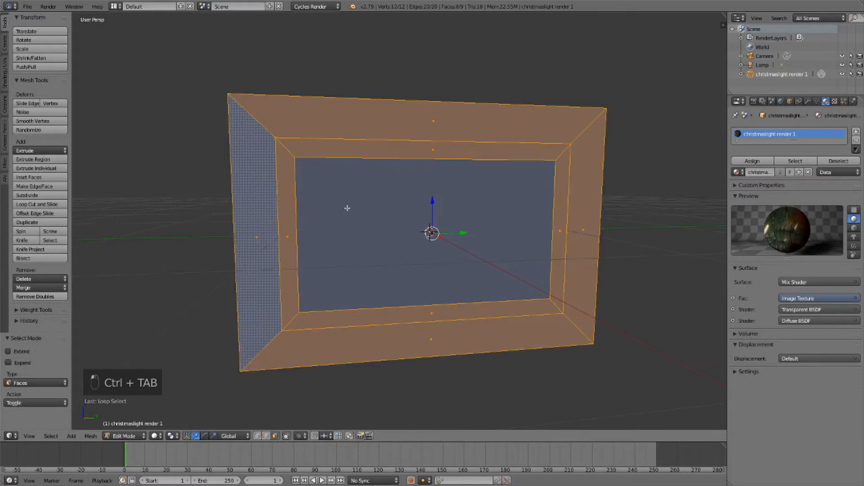
middle_click_drag(347, 208, 512, 197)
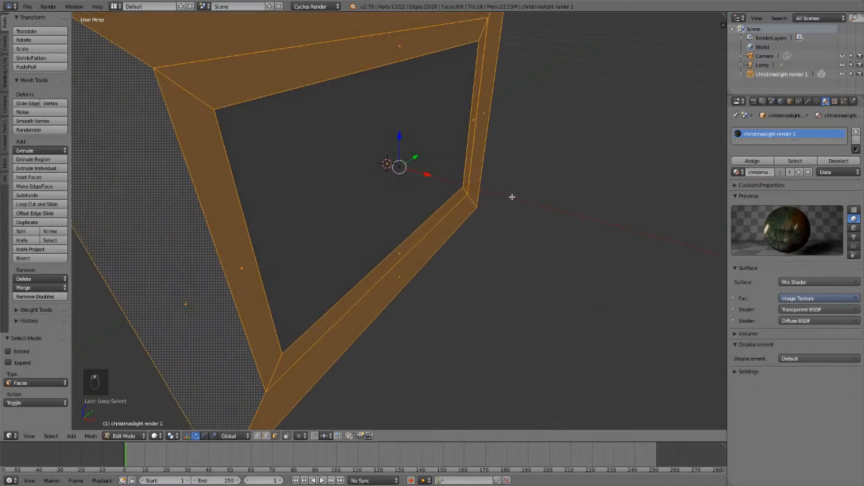
key("e")
left_click(487, 203)
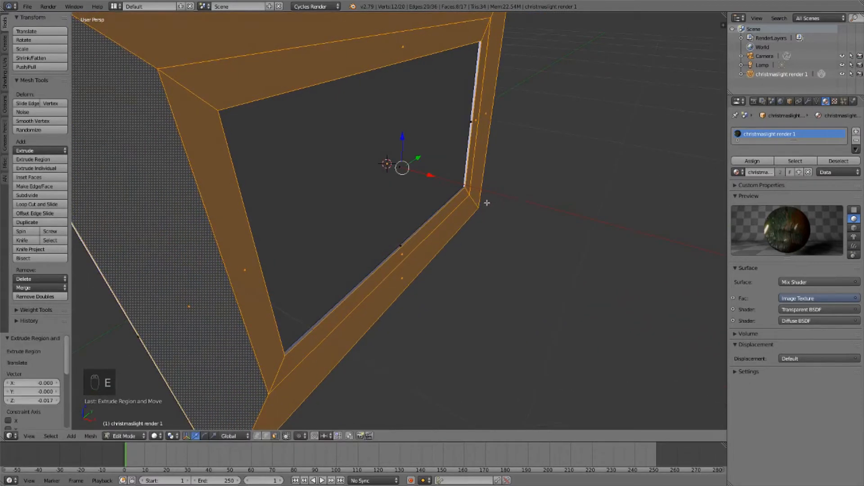
Step: Deselect the inner ring, extrude only the outer ring of faces further outward to form the raised frame, and clear the selection
right_click(207, 104, "alt+shift")
scroll(210, 106, "down", 3)
middle_click_drag(416, 175, 435, 189)
key("e")
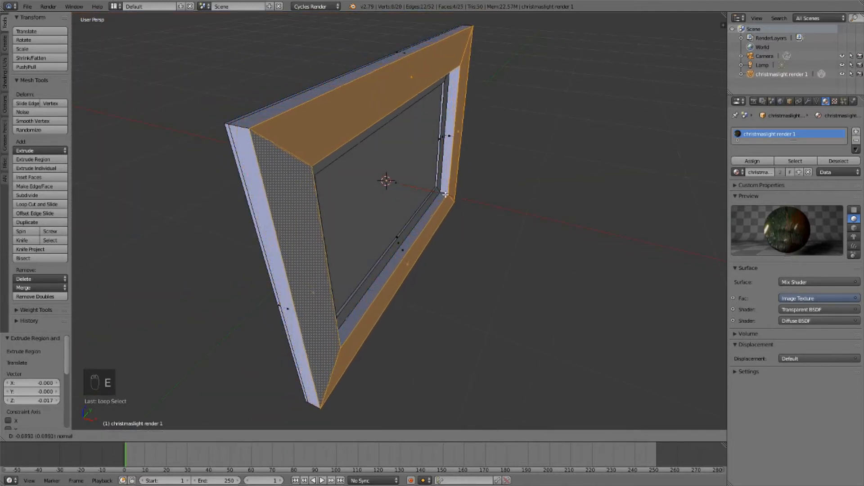
left_click(447, 195)
middle_click_drag(448, 195, 334, 181)
key("a")
key("Tab")
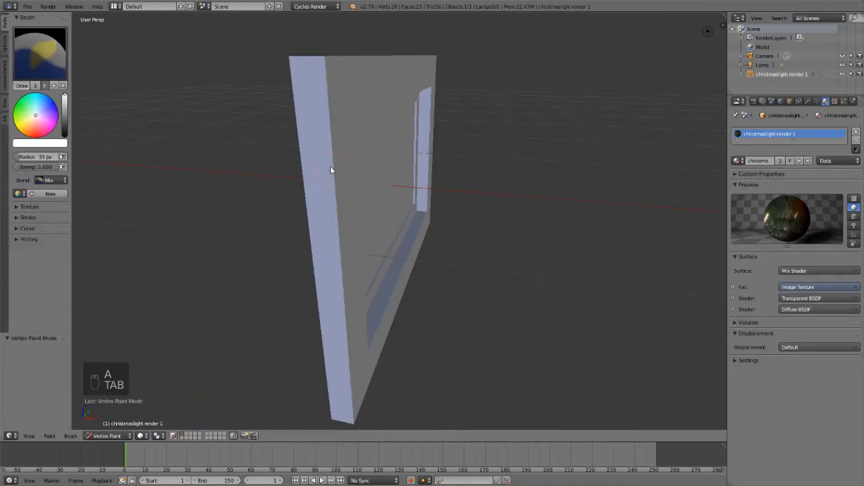
key("ctrl+Tab")
key("Tab")
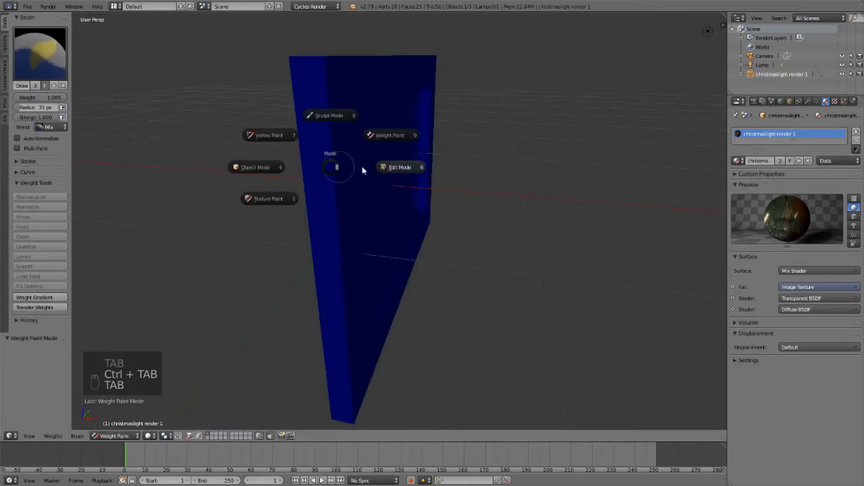
left_click(362, 167)
Step: In edge select mode, select the extra edge loop running around the frame's outer sides and dissolve it
middle_click_drag(355, 170, 346, 177)
key("ctrl+Tab")
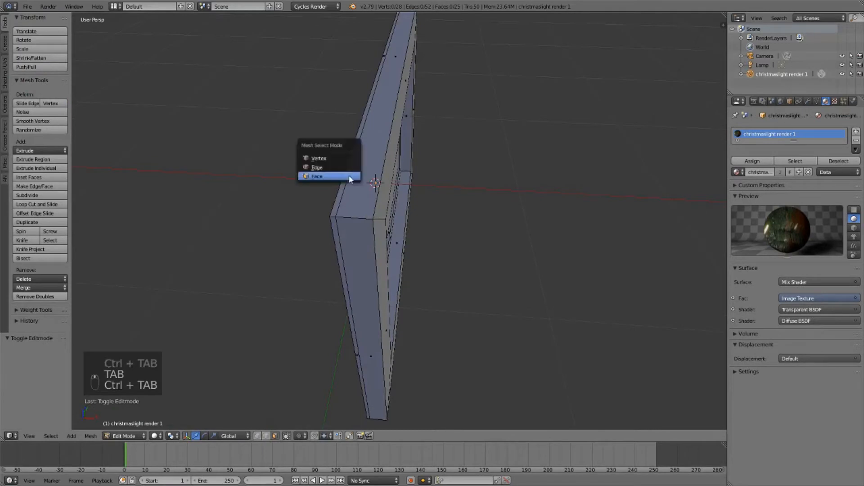
left_click(350, 167)
right_click(346, 179, "alt")
middle_click_drag(487, 204, 478, 204)
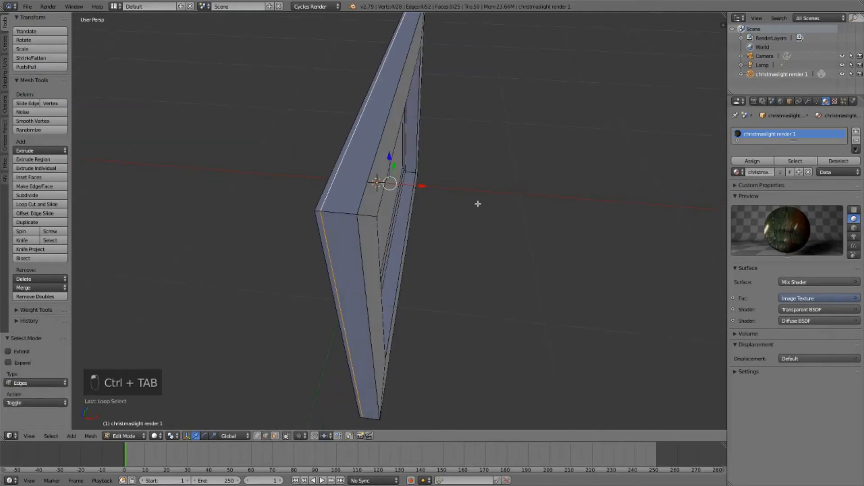
key("ctrl+x")
Step: Select the whole mesh, recalculate its normals to be consistent, and clear the selection
middle_click_drag(563, 228, 395, 299)
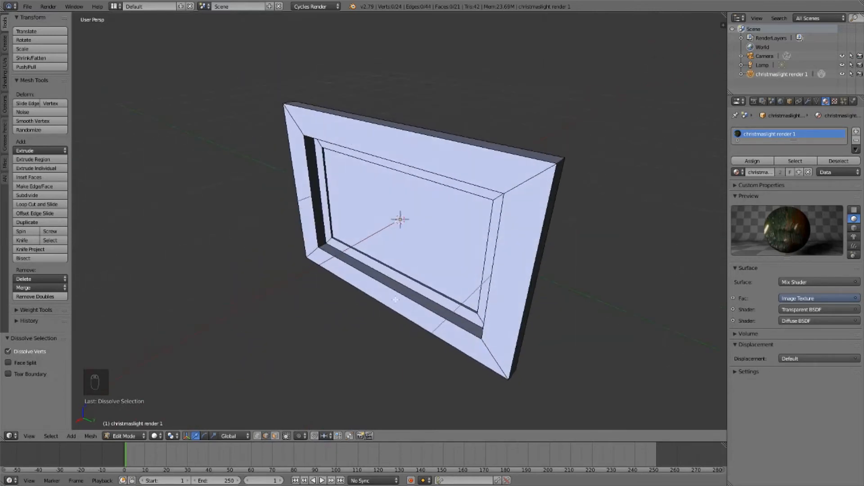
middle_click_drag(501, 238, 519, 218)
key("a")
key("ctrl+n")
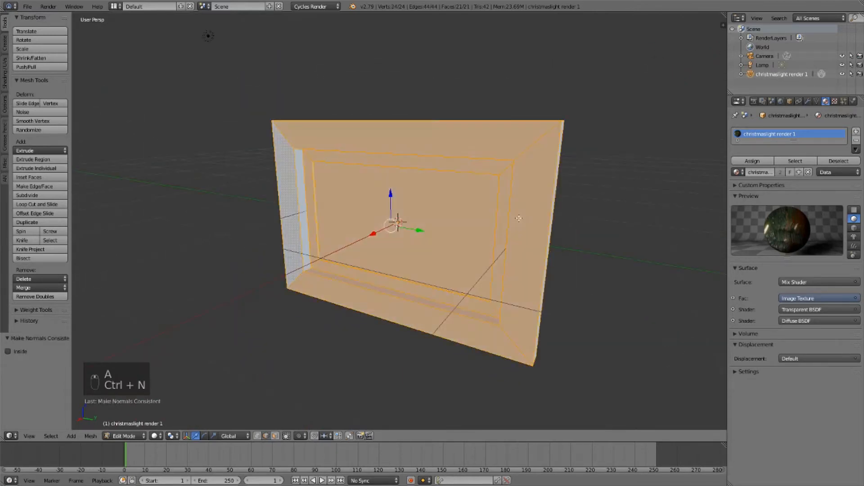
key("a")
Step: Turn on Matcap shading and Ambient Occlusion for the viewport
middle_click_drag(470, 252, 526, 239)
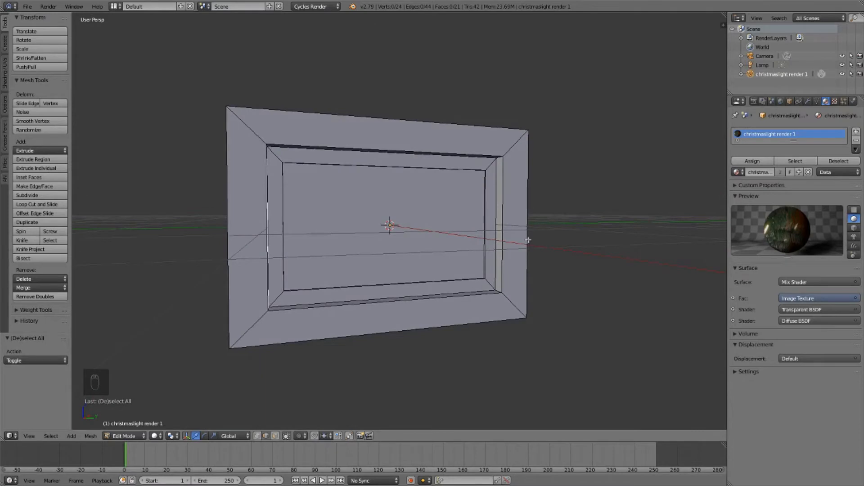
key("n")
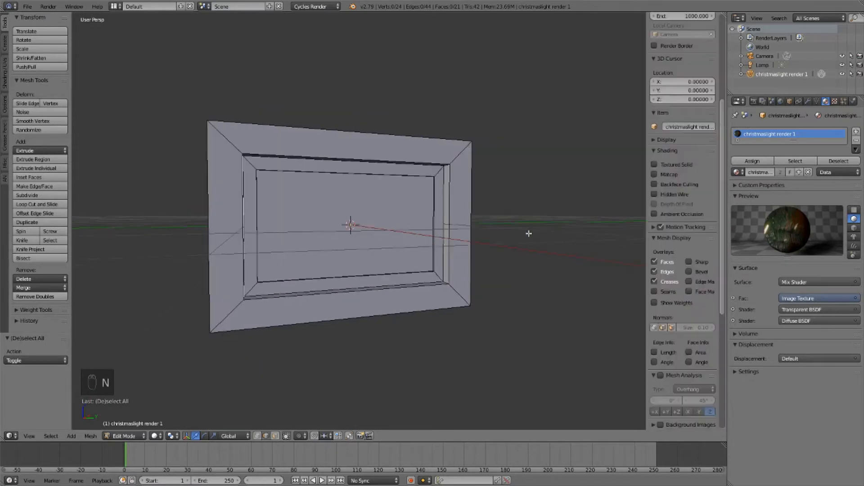
left_click(679, 174)
left_click(674, 269)
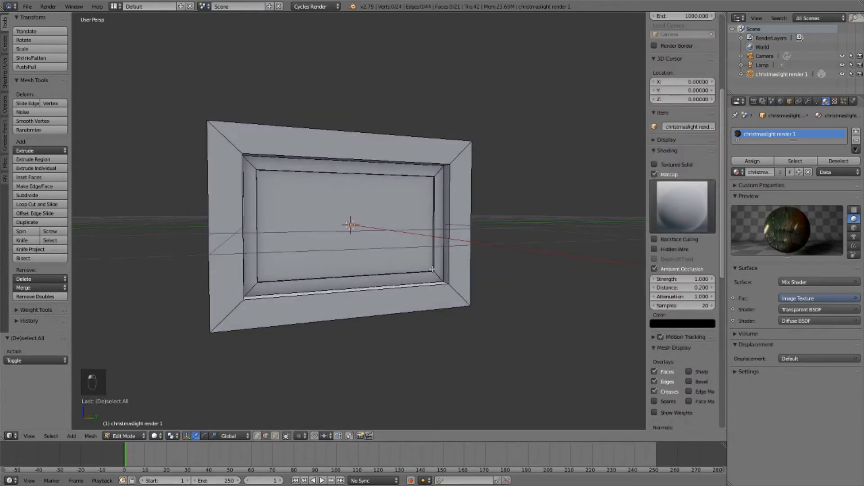
key("n")
Step: Inspect the frame from several angles and preview it in rendered shading before returning to solid shading
middle_click_drag(430, 274, 396, 299)
scroll(455, 285, "up", 4)
scroll(457, 284, "down", 4)
middle_click_drag(457, 283, 385, 224)
key("shift+z")
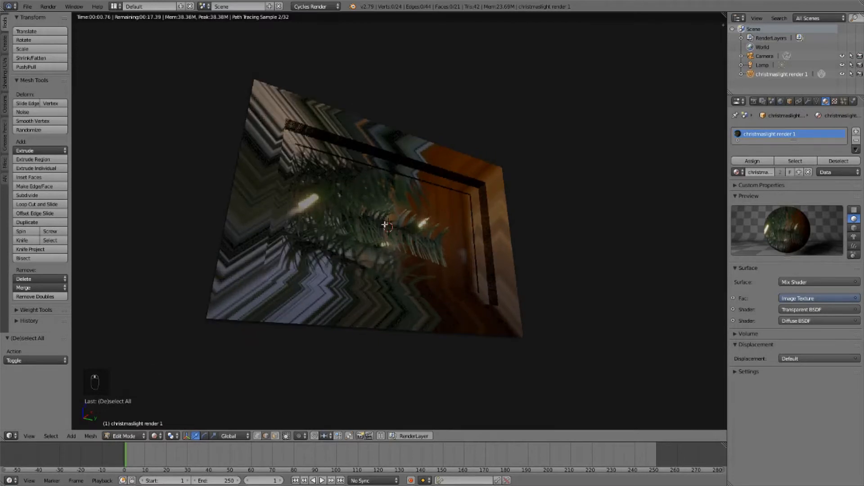
key("shift+z")
scroll(405, 270, "up", 5)
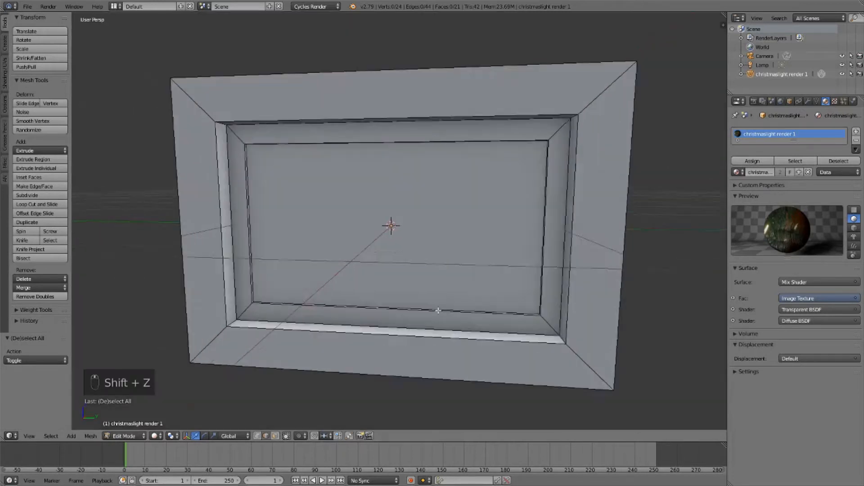
Step: Add a second material slot with a new material named Paper
left_click(856, 132)
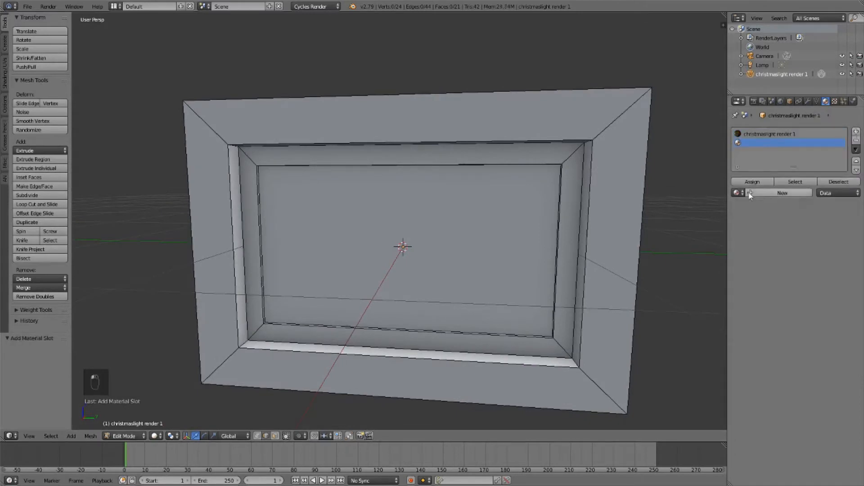
left_click(762, 192)
type("Pap")
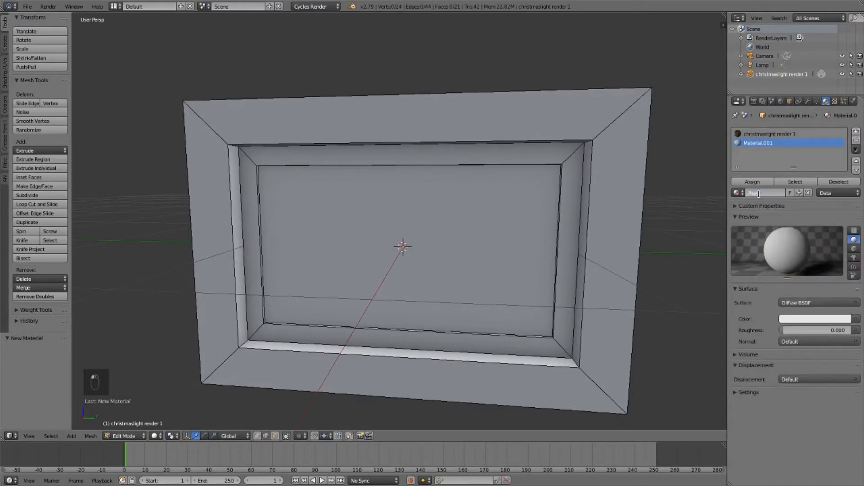
type("er")
key("Return")
Step: Add a third material slot with a new material named Frame
left_click(856, 131)
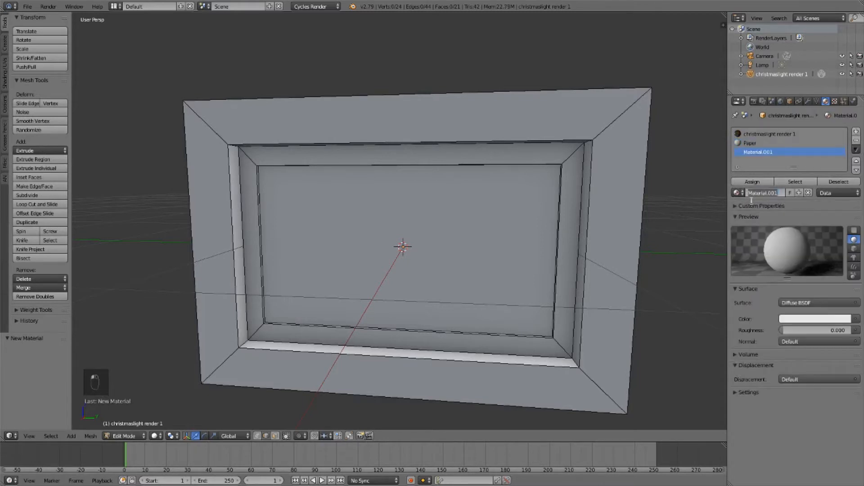
type("ame")
key("Return")
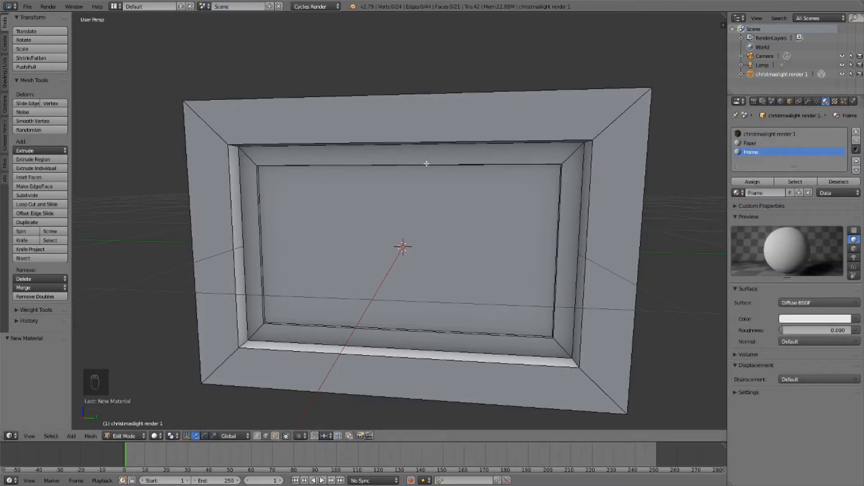
Step: Assign the Paper material to the inner border face loop and the thin lip around the picture
middle_click_drag(330, 212, 365, 198)
key("ctrl+Tab")
left_click(359, 215)
middle_click_drag(303, 208, 250, 152)
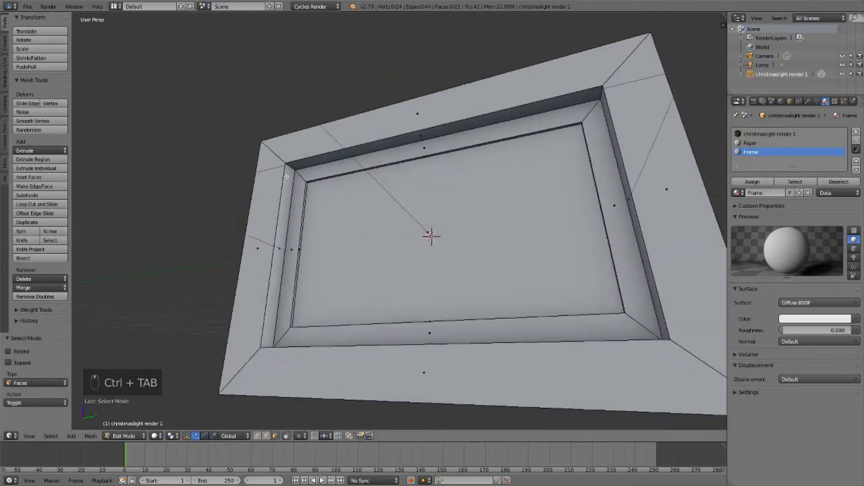
scroll(248, 150, "up", 4)
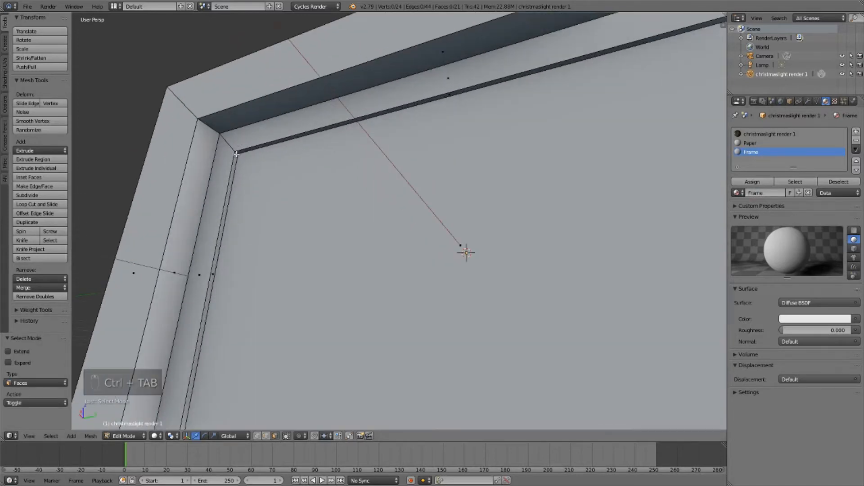
key("a")
key("a")
left_click(235, 156, "alt")
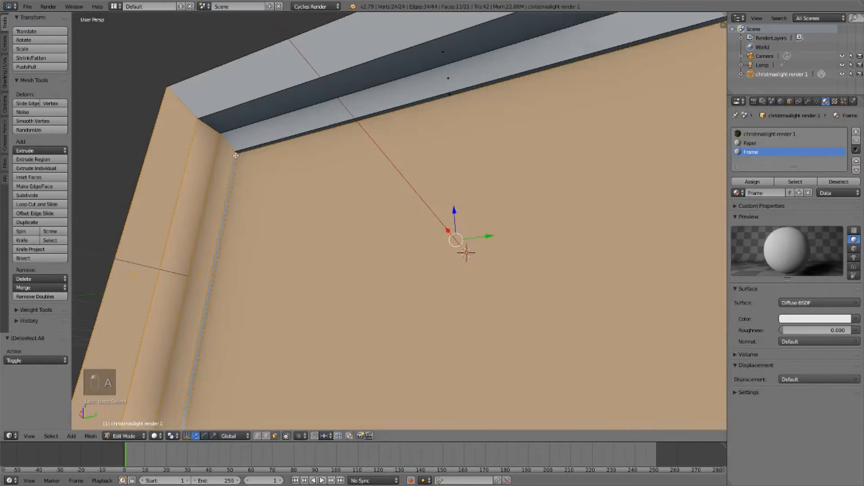
key("a")
left_click(236, 153, "alt")
left_click(230, 149, "alt+shift")
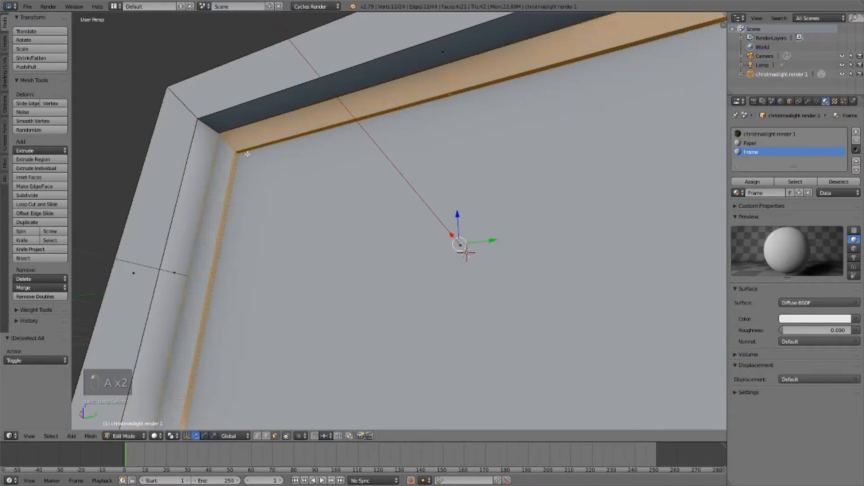
left_click(757, 145)
scroll(385, 211, "down", 3)
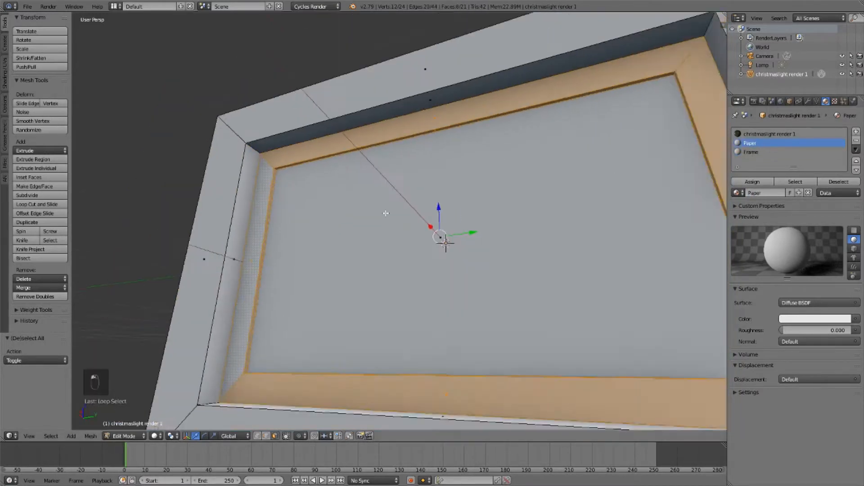
left_click(752, 181)
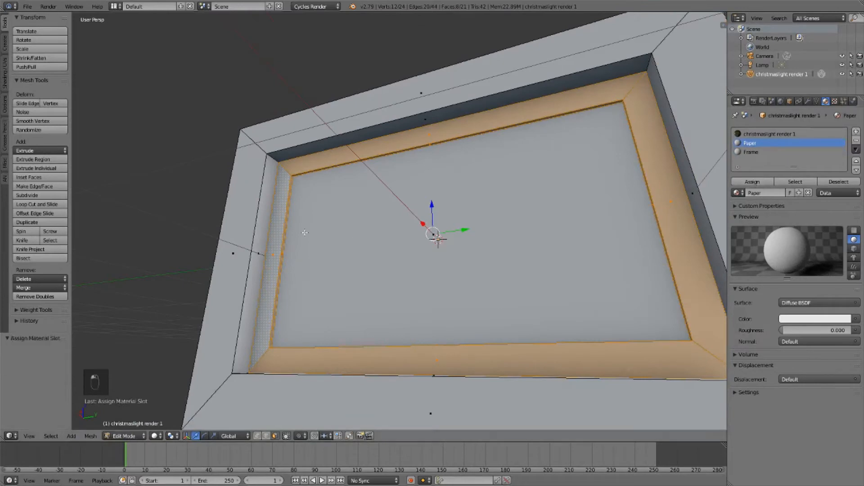
key("a")
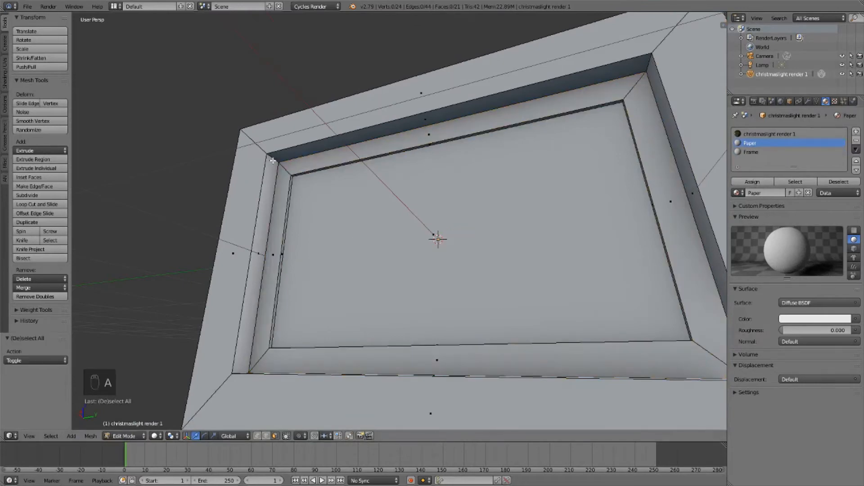
left_click(272, 161, "alt")
left_click(258, 148, "alt+shift")
middle_click_drag(314, 194, 394, 216)
scroll(395, 216, "down", 5)
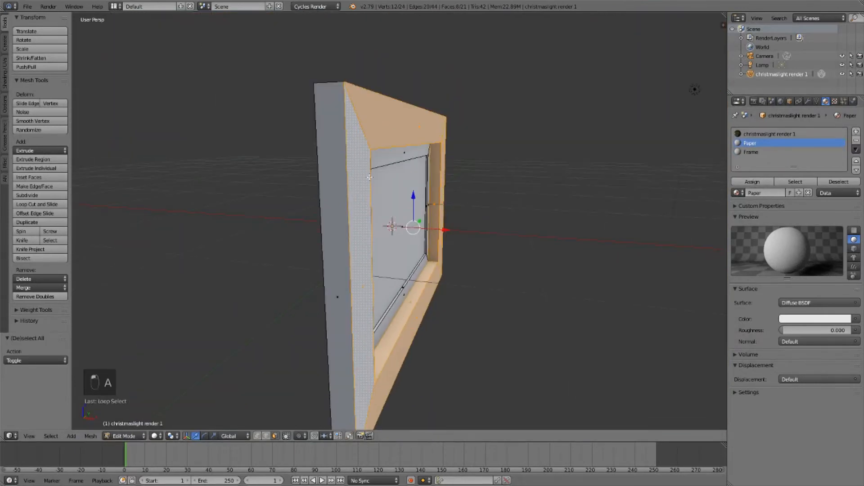
left_click(341, 95, "alt+shift")
key("a")
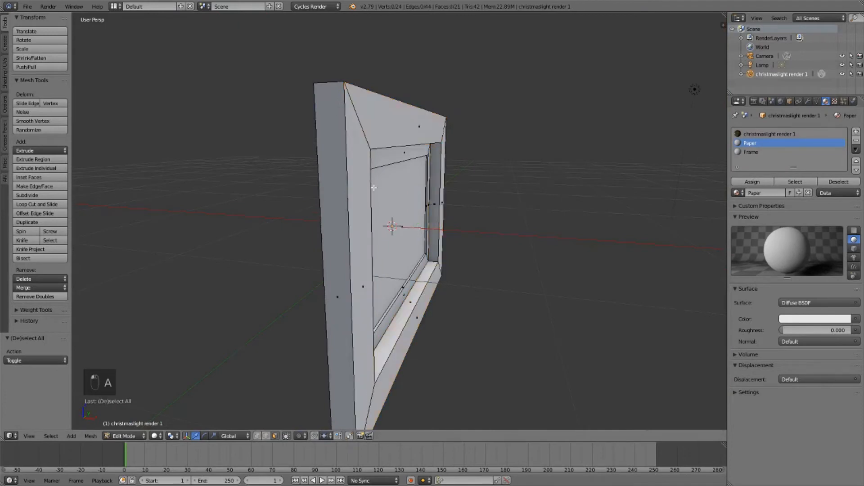
Step: Assign the Frame material to the frame's outer side, front and inner wall face loops
middle_click_drag(361, 128, 336, 167)
right_click(300, 107, "alt")
middle_click_drag(301, 107, 249, 110)
scroll(220, 123, "up", 6)
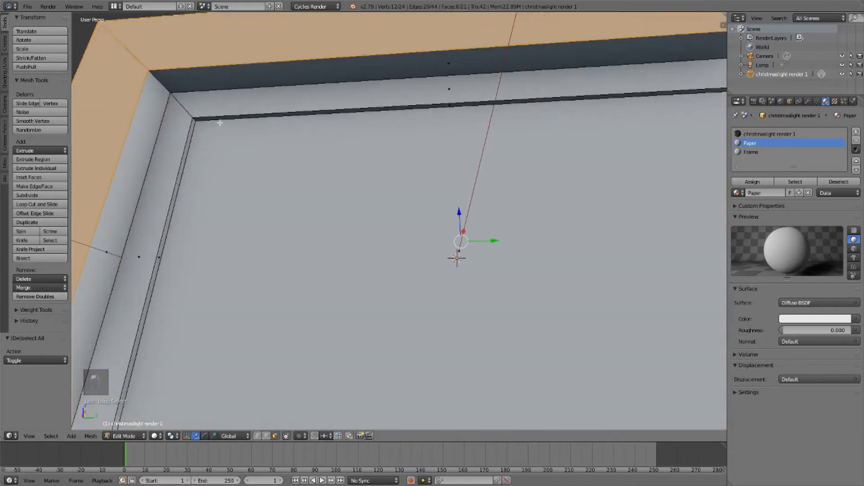
right_click(162, 86, "alt+shift")
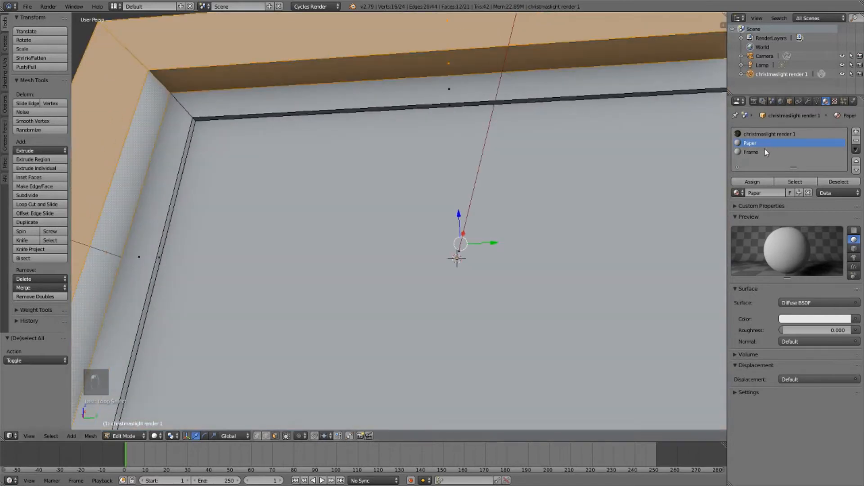
left_click(761, 181)
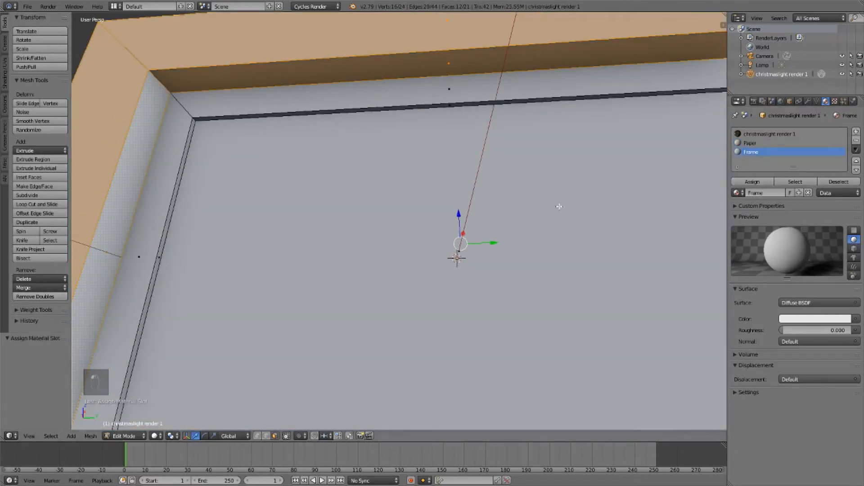
Step: Deselect everything and preview the framed picture in rendered shading before returning to solid shading
scroll(559, 204, "down", 6)
key("a")
key("shift+z")
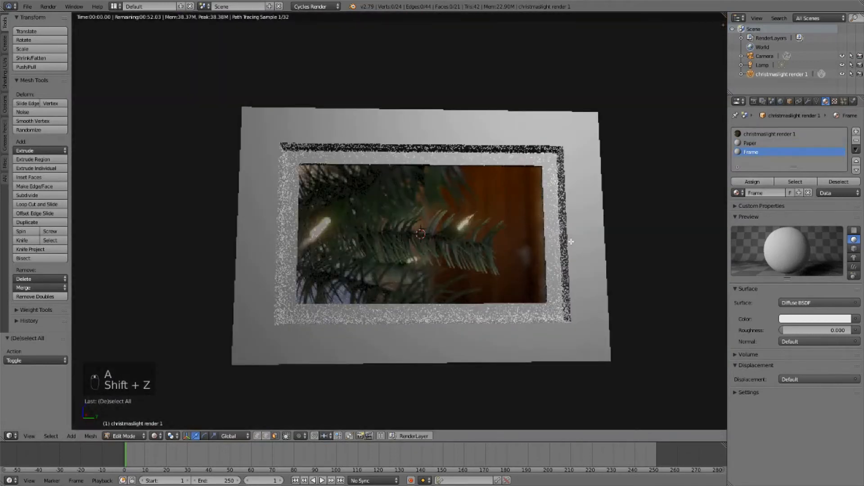
middle_click_drag(571, 241, 372, 206)
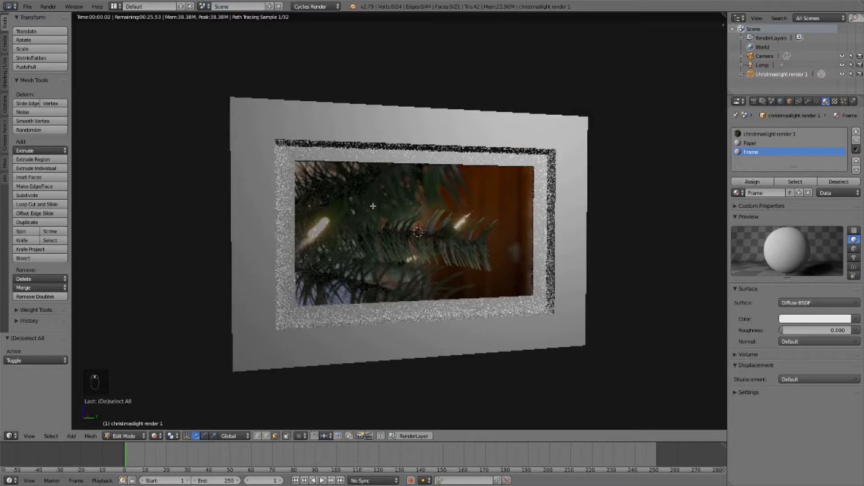
key("shift+z")
Step: Add nine evenly spaced loop cuts running around the front face of the frame
middle_click_drag(405, 191, 439, 229)
scroll(439, 230, "up", 1)
middle_click_drag(378, 204, 431, 238, "shift")
mouse_move(405, 198)
middle_mouse_down()
mouse_move(436, 201)
mouse_move(450, 168)
mouse_move(472, 249)
mouse_move(414, 225)
mouse_move(463, 255)
mouse_move(464, 278)
mouse_move(461, 240)
middle_mouse_up()
scroll(473, 248, "up", 3)
scroll(414, 224, "down", 3)
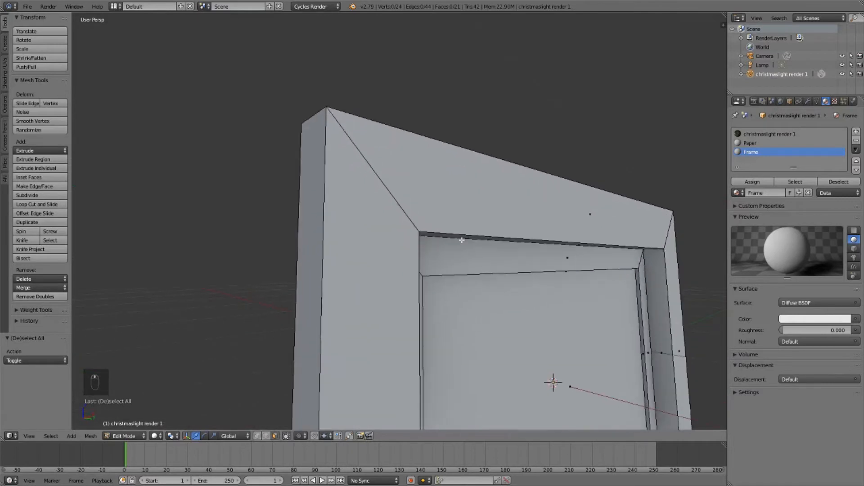
key("ctrl+r")
scroll(369, 159, "up", 1)
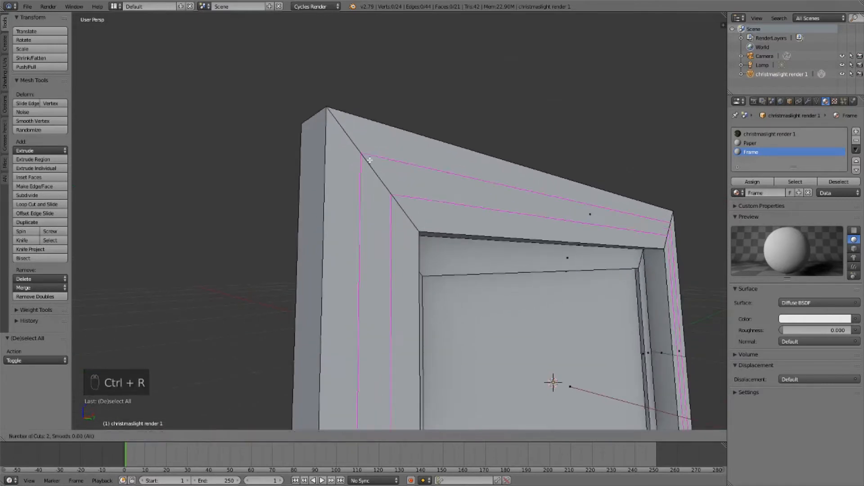
scroll(369, 159, "up", 9)
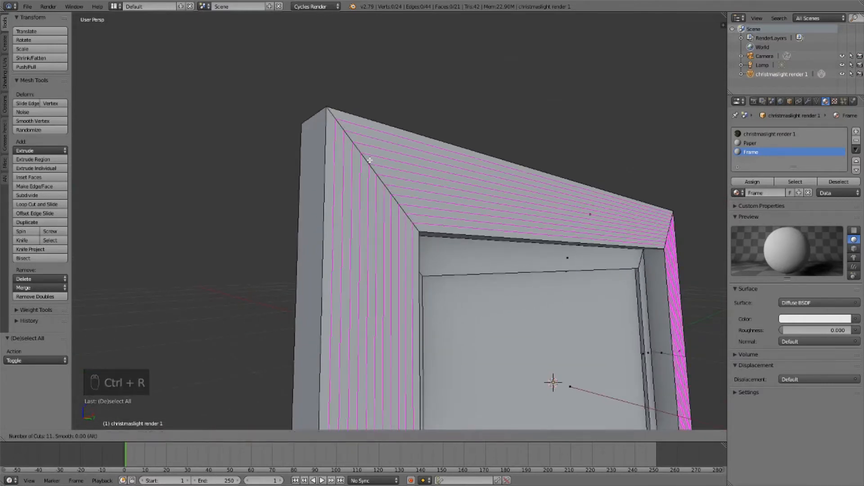
scroll(369, 159, "down", 2)
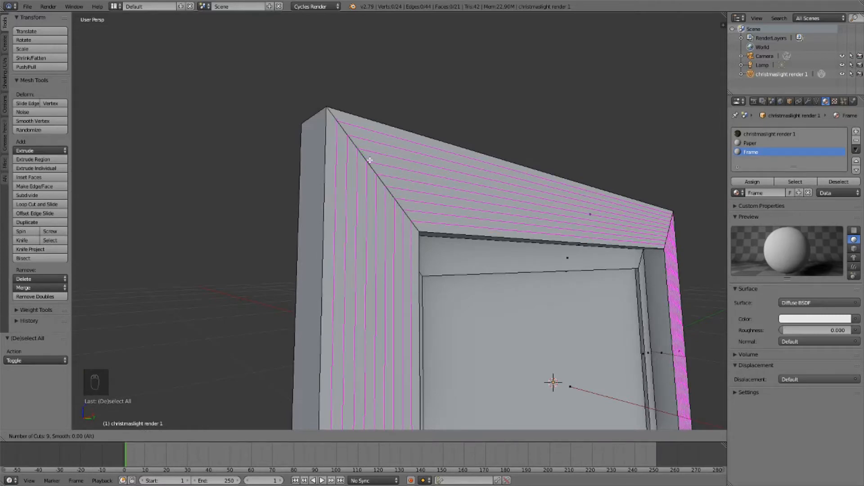
left_click(369, 159)
right_click(369, 160)
Step: Switch to vertex selection and extrude the selected front band about 0.03 into the frame
key("ctrl+Tab")
left_click(444, 196)
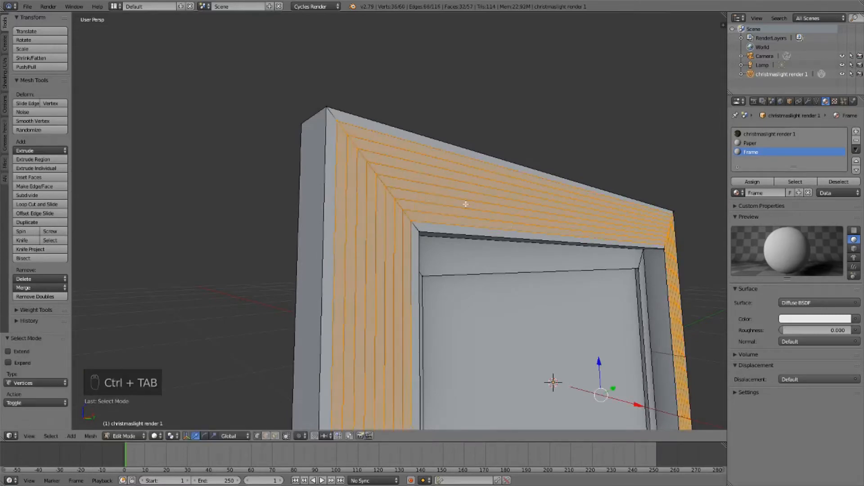
middle_click_drag(465, 204, 499, 225)
key("e")
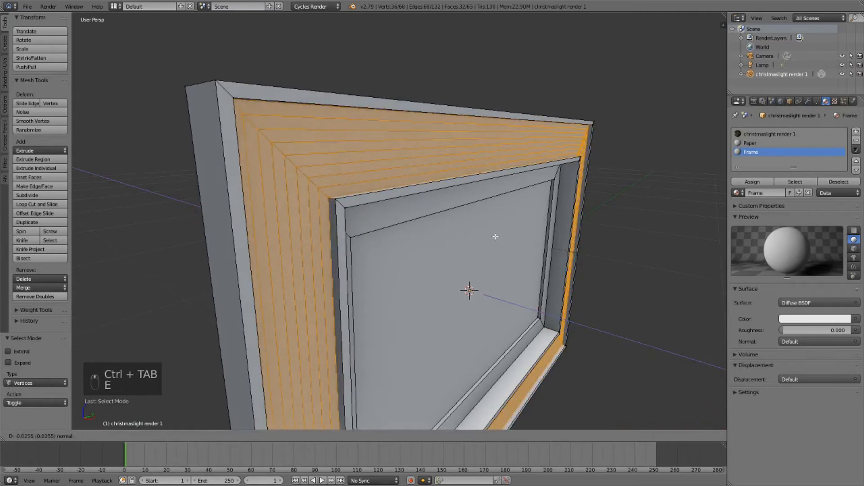
left_click(495, 236)
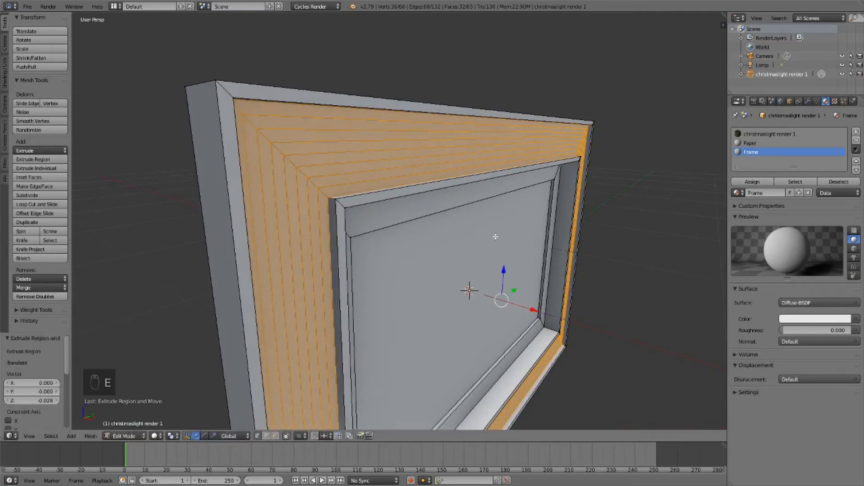
Step: Select one edge loop near the inner side of the recessed band and enable proportional editing with Sharp falloff
middle_click_drag(470, 229, 466, 219)
key("a")
middle_click_drag(288, 141, 274, 140)
right_click(279, 139, "alt")
middle_click_drag(342, 159, 331, 163)
left_click(300, 435)
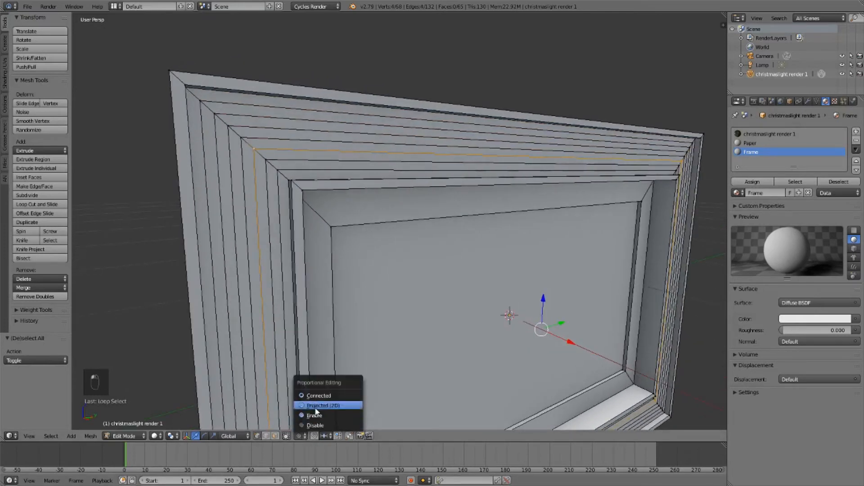
left_click(320, 418)
left_click(319, 436)
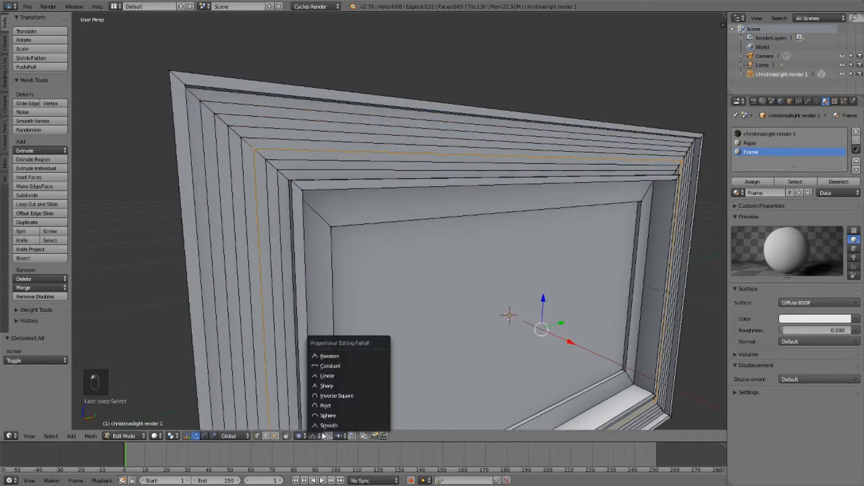
left_click(344, 381)
Step: Move the selected loop about -0.019 along X with a proportional size of about 0.12
middle_click_drag(343, 380, 424, 218)
key("g")
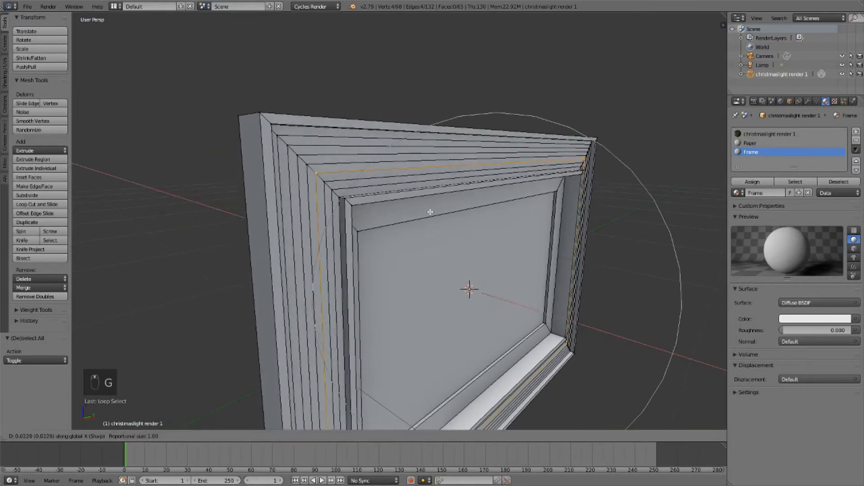
scroll(429, 215, "up", 5)
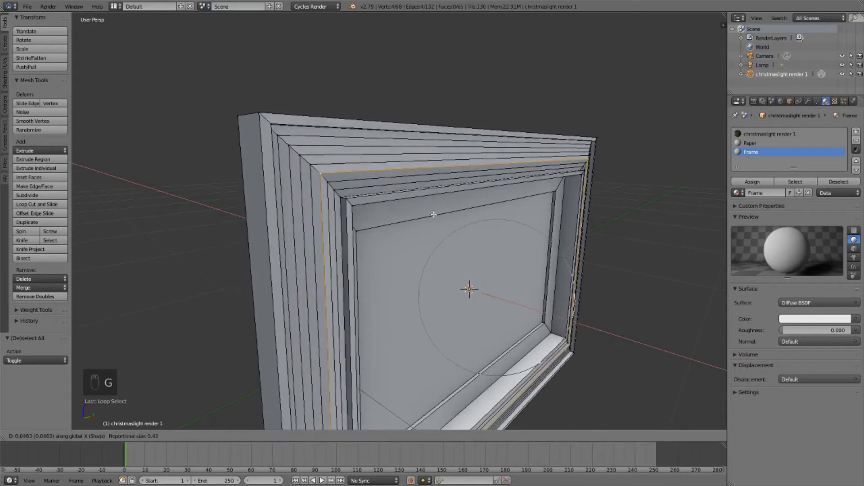
scroll(434, 221, "up", 8)
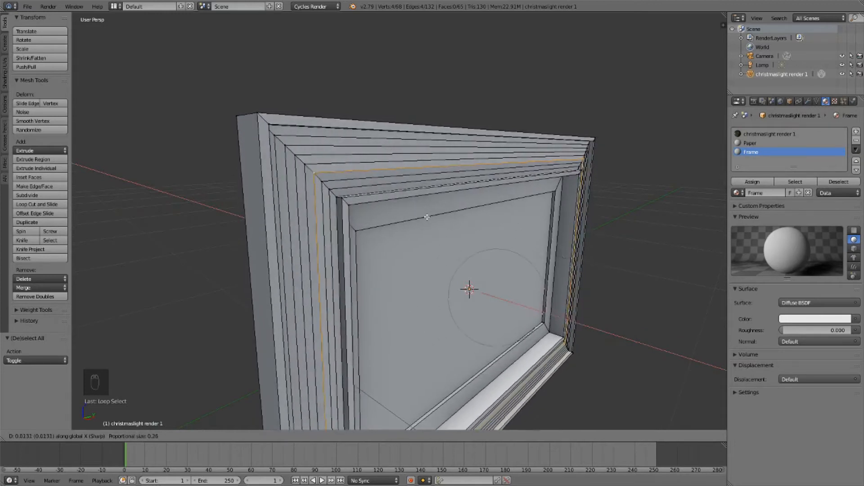
scroll(436, 223, "up", 7)
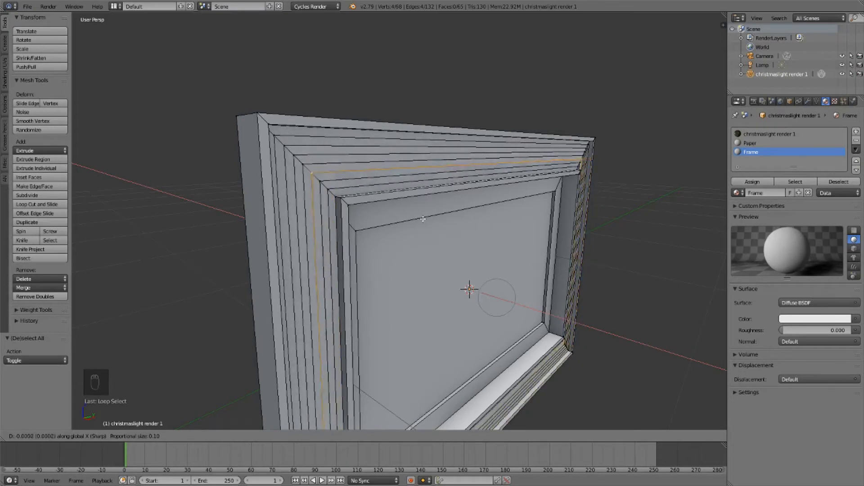
scroll(426, 220, "down", 4)
scroll(429, 221, "down", 1)
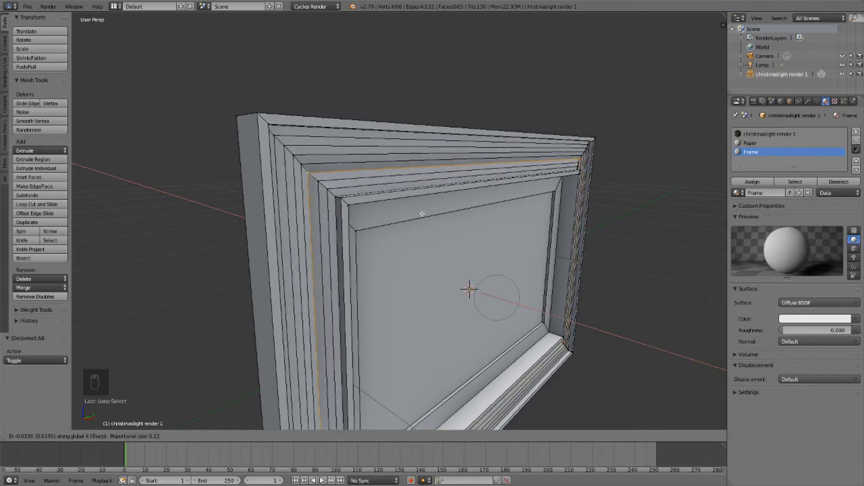
left_click(422, 214)
Step: Raise the same loop about 0.047 along X to form a ridge in the moulding
middle_click_drag(422, 214, 443, 227)
key("g")
left_click(441, 219)
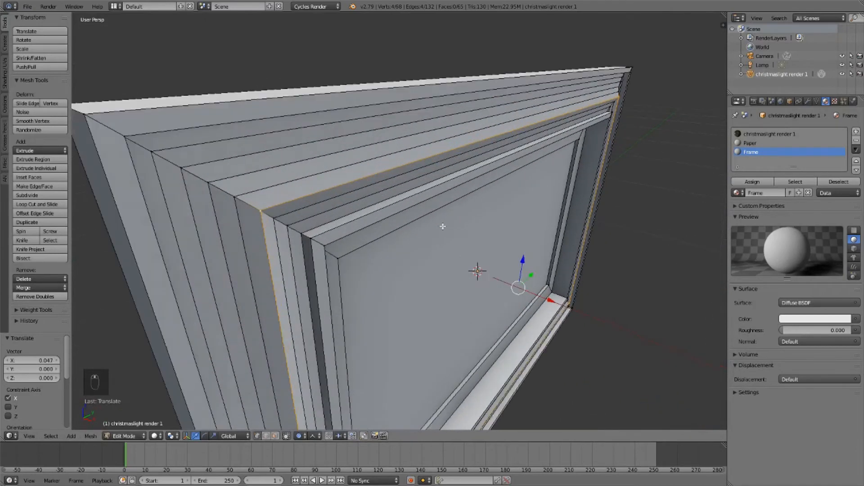
Step: Bevel the raised ridge loop with one segment and clear the selection
scroll(443, 226, "up", 1)
key("ctrl+b")
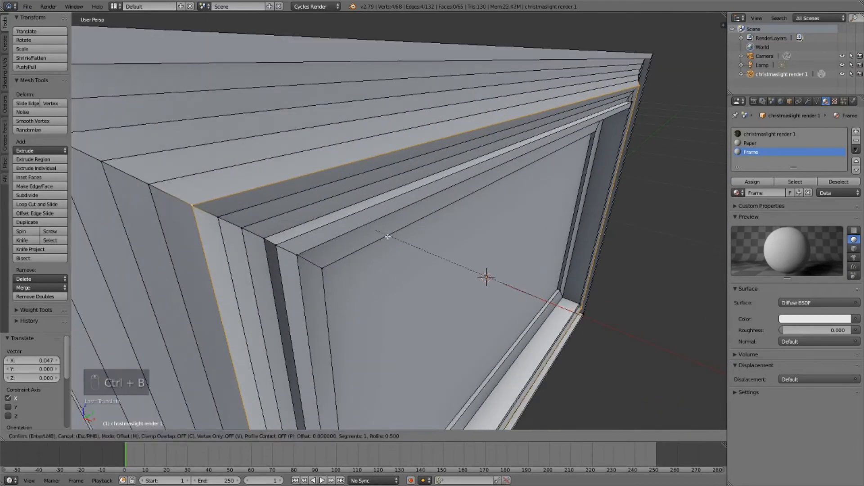
left_click(349, 223)
key("a")
scroll(402, 251, "down", 1)
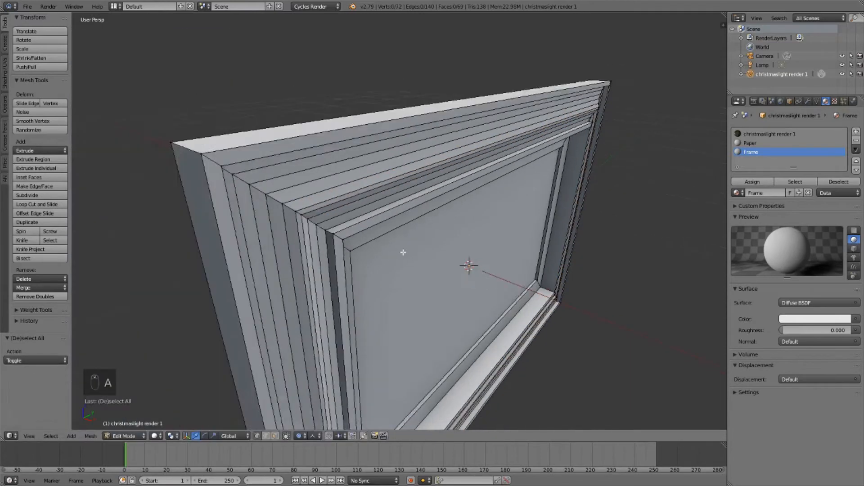
Step: Check the moulding profile up close in rendered shading and return to solid shading
mouse_move(402, 250)
middle_mouse_down()
mouse_move(387, 229)
mouse_move(409, 247)
mouse_move(415, 219)
mouse_move(418, 241)
mouse_move(455, 212)
mouse_move(432, 250)
mouse_move(449, 284)
mouse_move(396, 258)
middle_mouse_up()
key("shift+z")
key("shift+z")
scroll(436, 246, "up", 2)
key("shift+z")
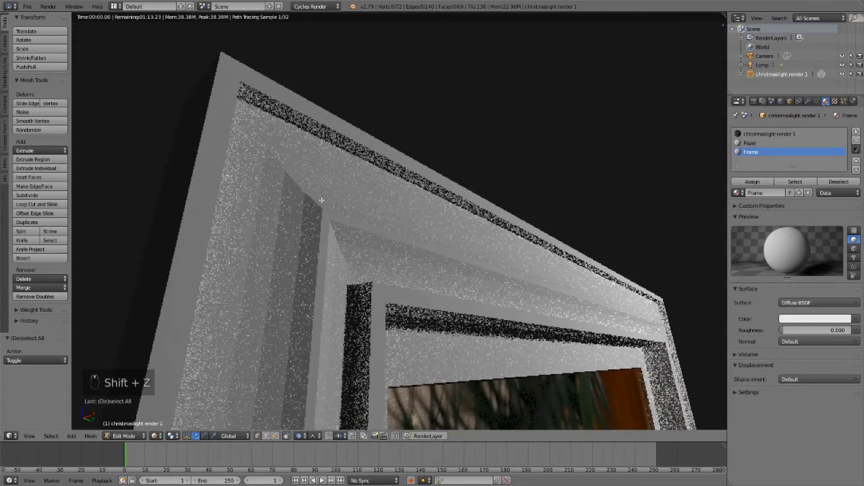
key("shift+z")
right_click(305, 199, "alt")
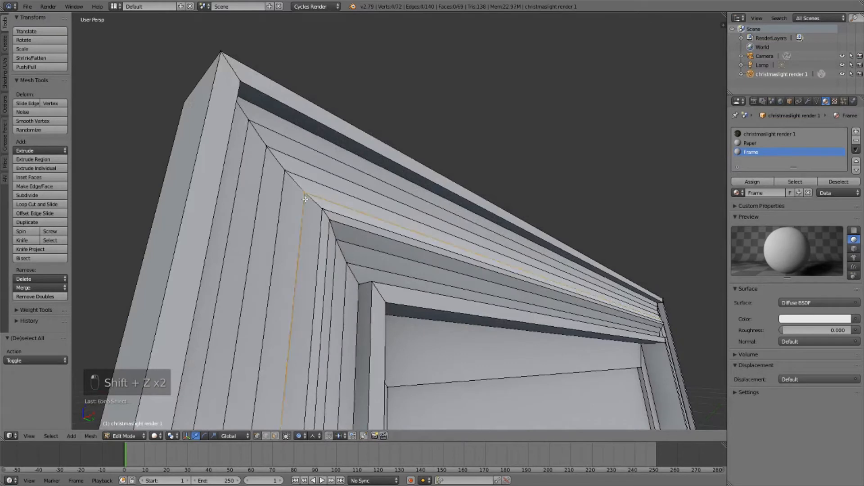
right_click(284, 182, "alt+shift")
key("a")
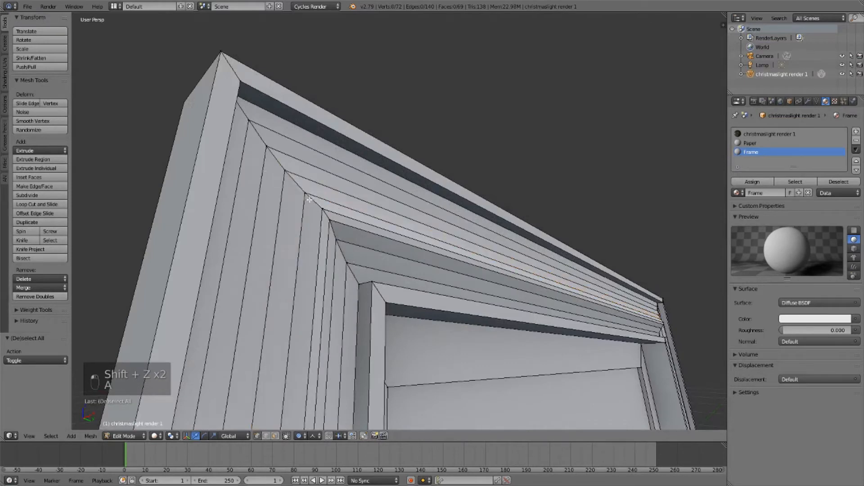
Step: Bevel the four outer moulding edge loops by about 0.011 with three segments, preview them in rendered shading and clear the selection
key("ctrl+Tab")
left_click(304, 208)
right_click(293, 202, "alt")
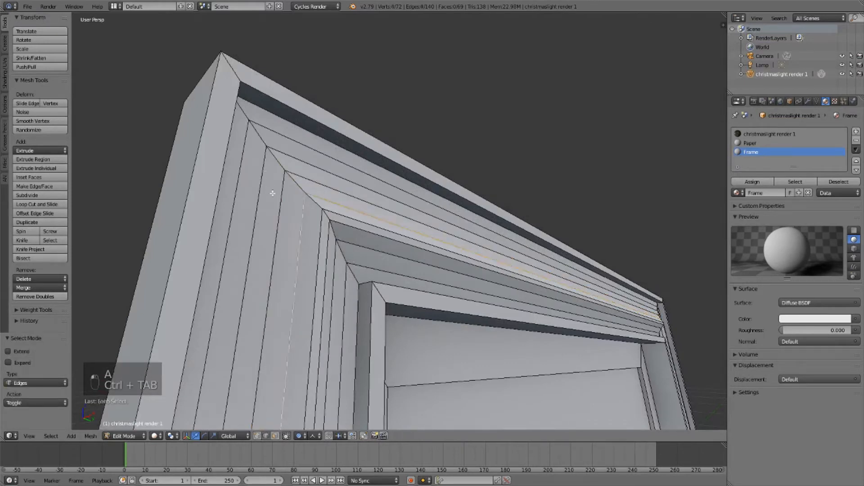
right_click(272, 192, "alt+shift")
right_click(243, 172, "alt+shift")
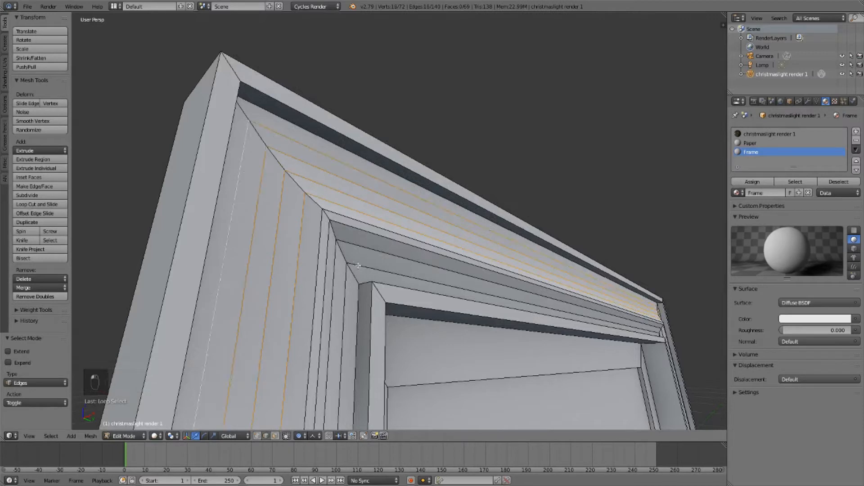
key("ctrl+b")
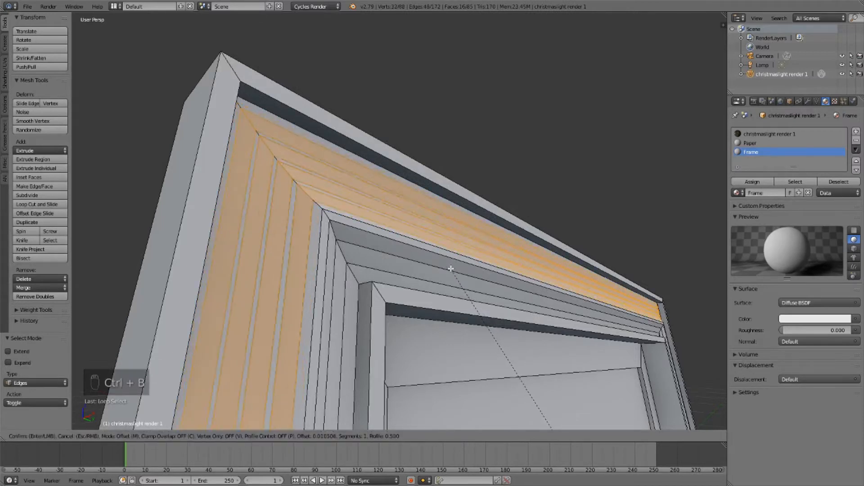
scroll(450, 270, "up", 2)
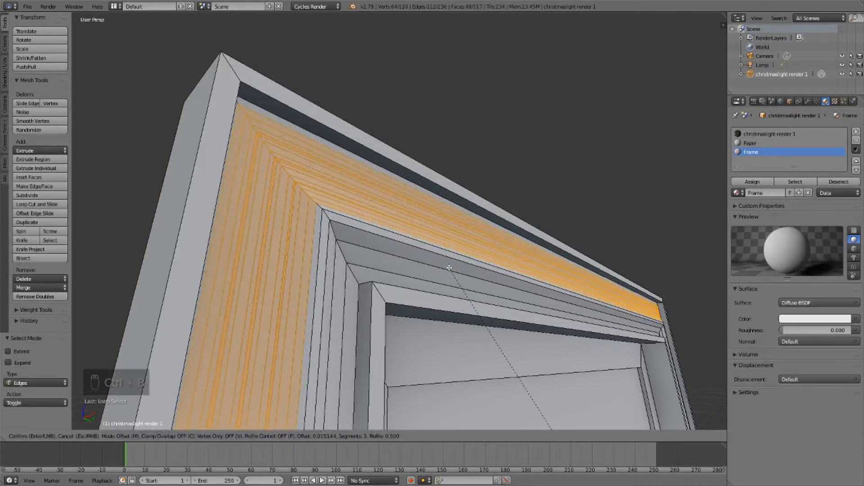
left_click(450, 270)
key("shift+z")
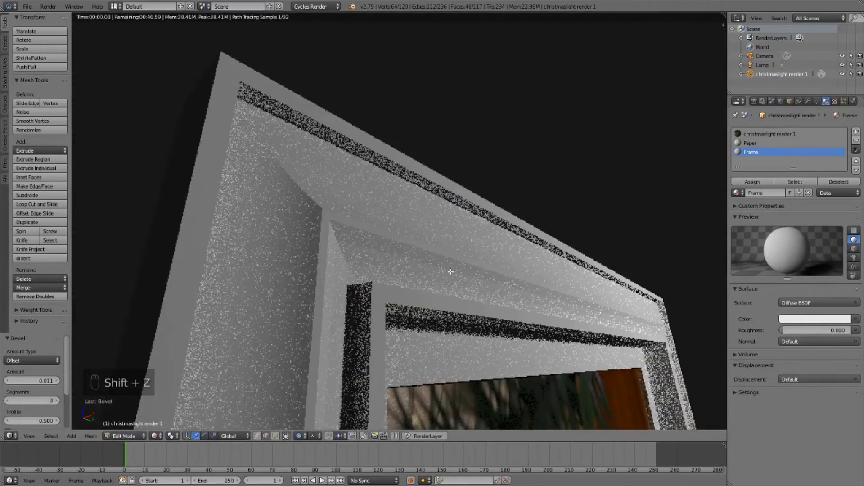
key("shift+z")
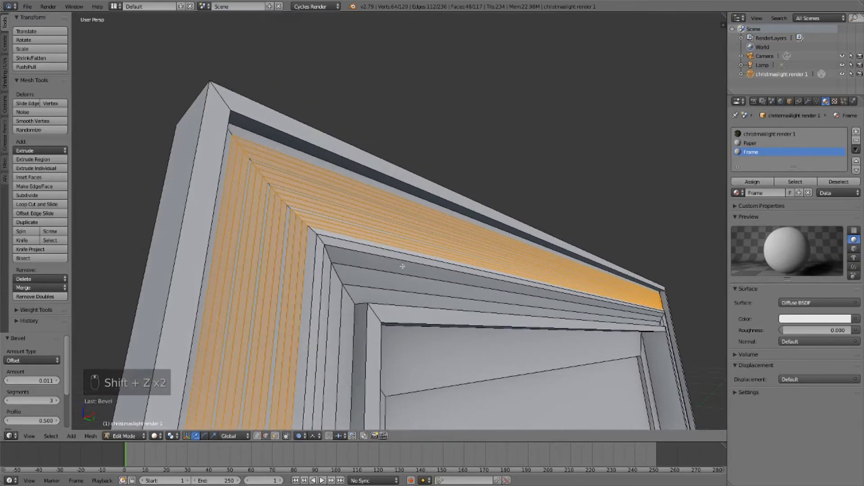
key("a")
Step: Select the central picture face in face mode and hide it
middle_click_drag(320, 234, 447, 267)
scroll(460, 273, "down", 3)
scroll(446, 267, "up", 2)
middle_click_drag(565, 237, 490, 214)
scroll(480, 265, "up", 1)
key("ctrl+Tab")
left_click(478, 275)
right_click(477, 274)
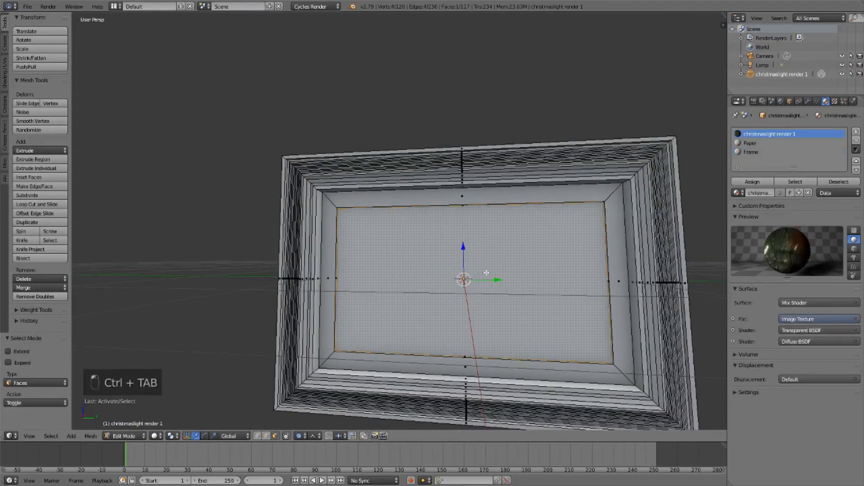
key("h")
Step: UV-unwrap the face loop running across the left side of the frame
scroll(463, 275, "up", 5)
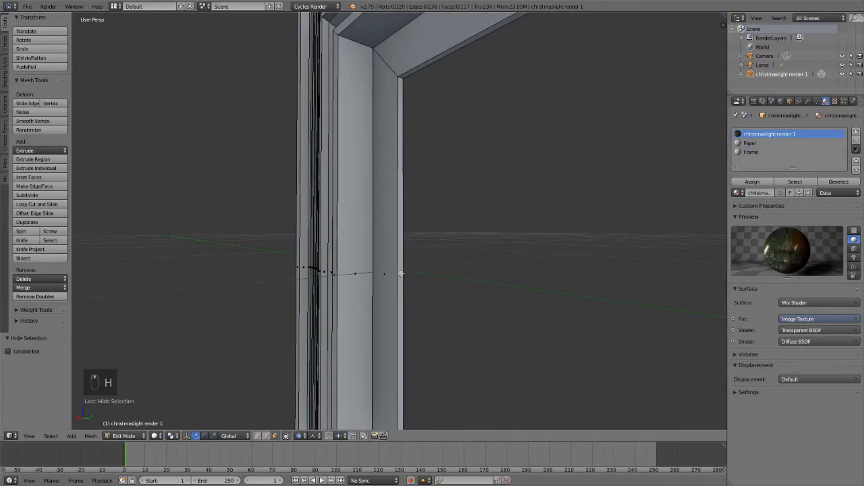
right_click(401, 274, "alt")
middle_click_drag(401, 274, 466, 235)
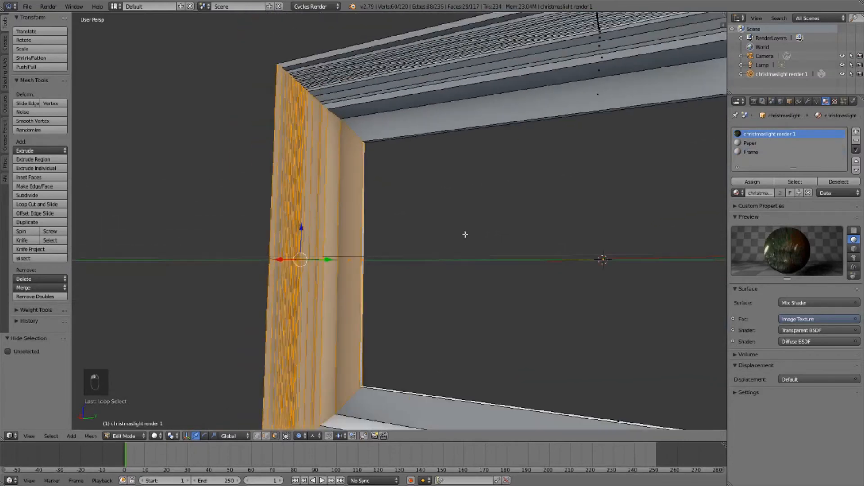
key("u")
left_click(469, 235)
middle_click_drag(499, 208, 361, 367)
Step: Unwrap the frame's top and right side face loops separately
key("a")
right_click(542, 178, "alt")
key("u")
left_click(543, 178)
key("a")
right_click(463, 227, "alt")
key("u")
left_click(439, 224)
Step: Unwrap the face loop along the bottom side of the frame without splitting it from the mesh
key("a")
right_click(346, 368, "alt")
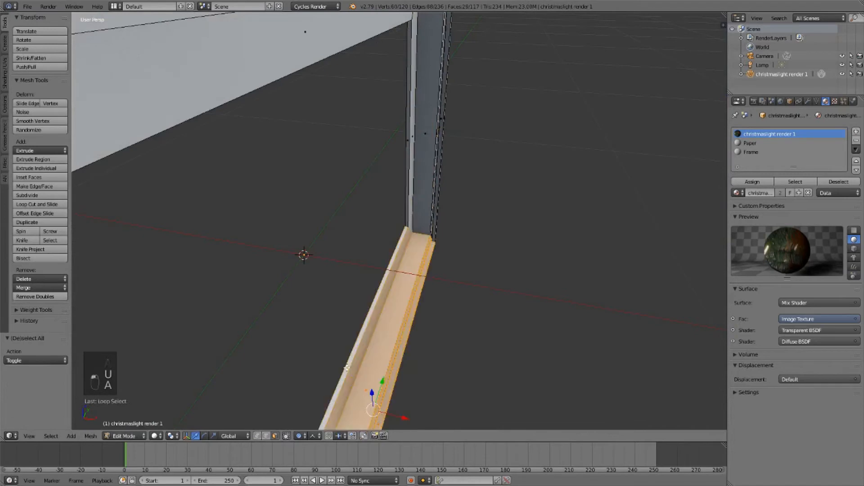
key("y")
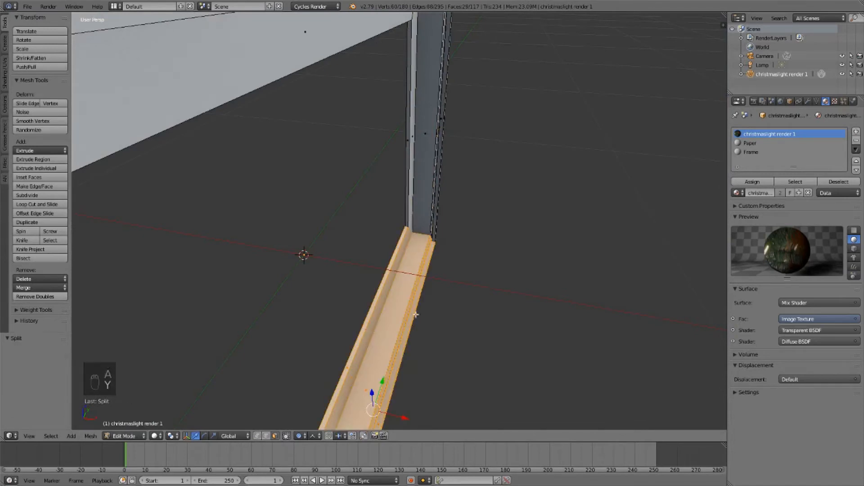
key("ctrl+z")
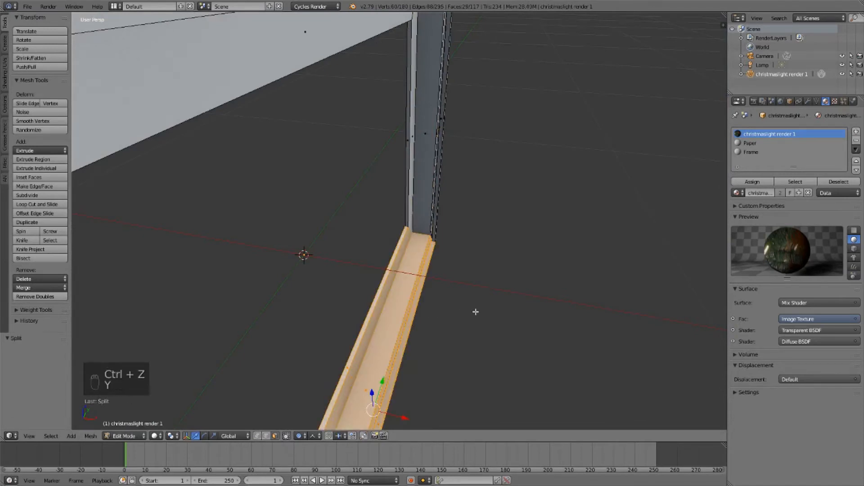
key("u")
left_click(477, 311)
middle_click_drag(508, 320, 425, 299)
scroll(424, 300, "down", 4)
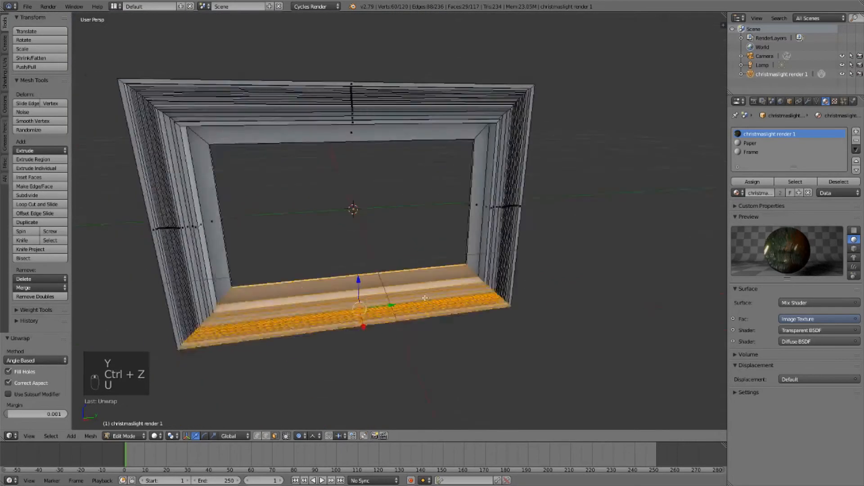
scroll(426, 301, "up", 2)
key("s")
right_click(483, 327)
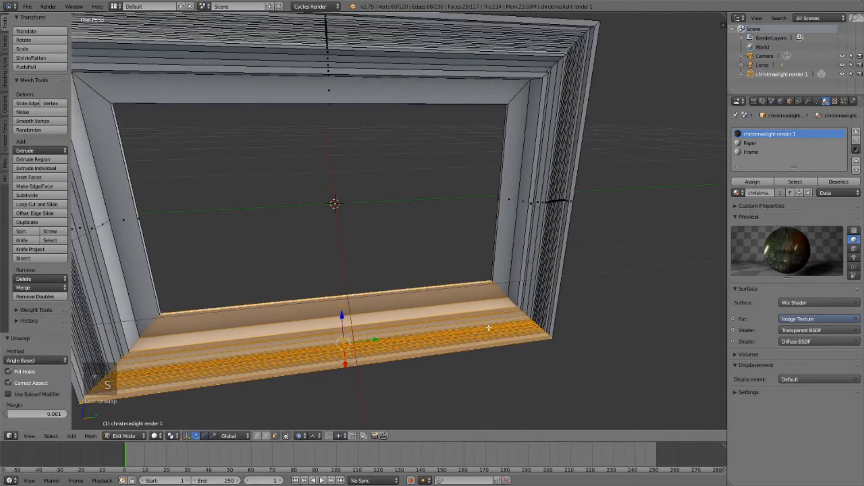
scroll(509, 311, "down", 4)
Step: Reveal the hidden picture face, clear the selection and inspect the corner moulding in Object Mode
key("a")
scroll(510, 276, "up", 3)
mouse_move(515, 305)
middle_mouse_down()
mouse_move(510, 275)
mouse_move(526, 299)
middle_mouse_up()
scroll(528, 304, "down", 2)
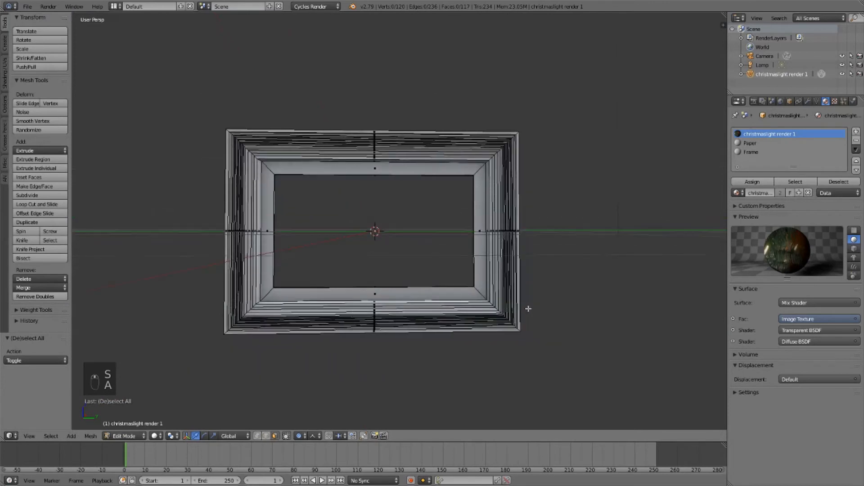
key("alt+h")
scroll(508, 283, "up", 2)
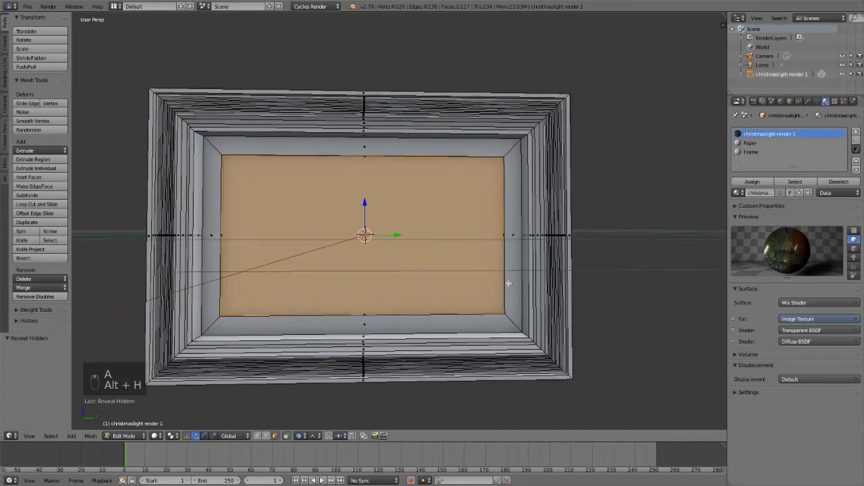
key("a")
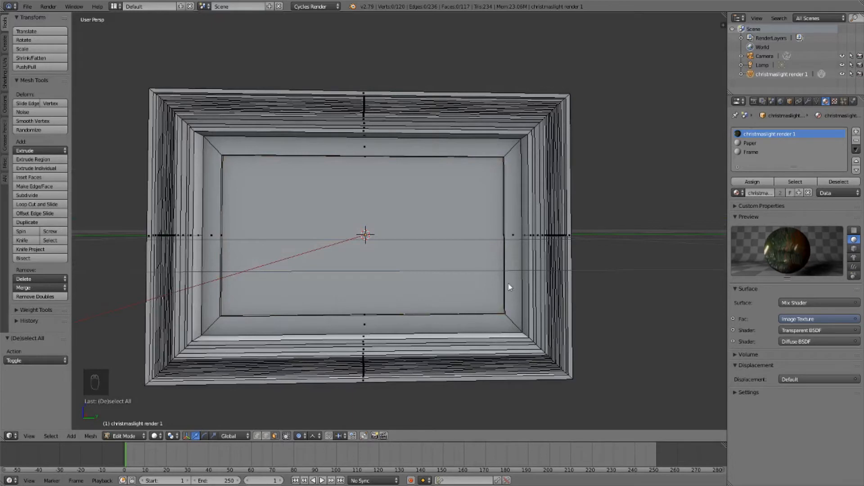
key("Tab")
scroll(389, 225, "up", 6)
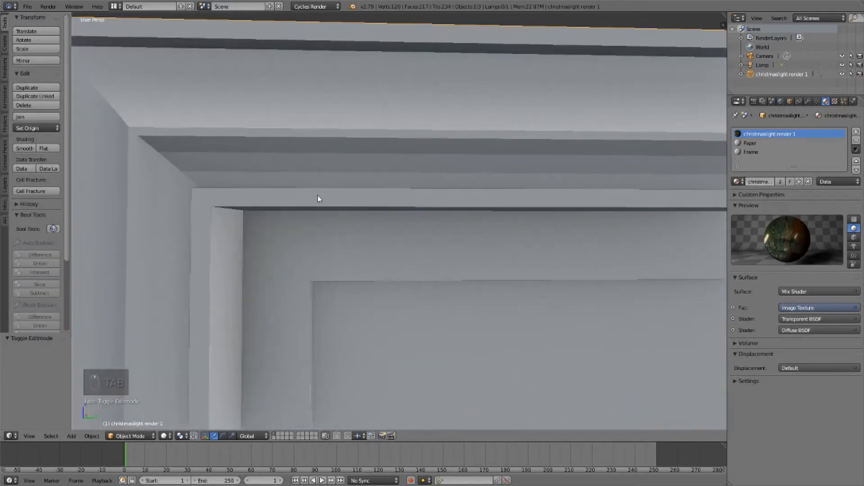
middle_click_drag(318, 199, 277, 166)
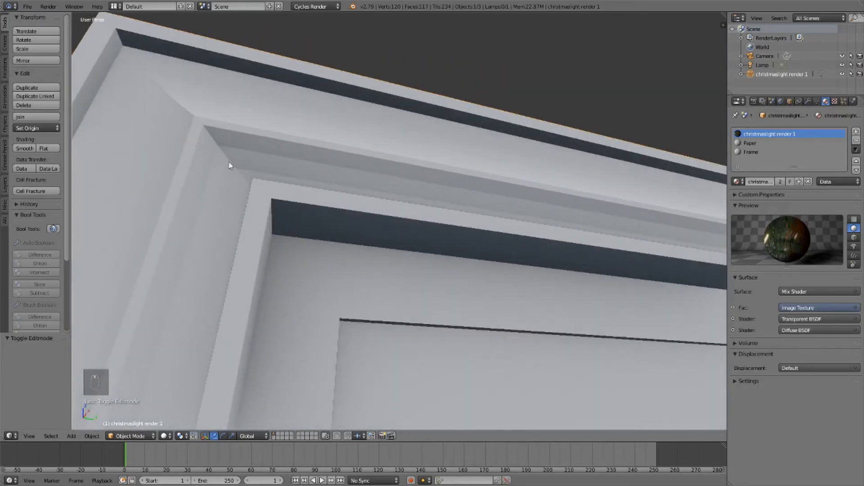
Step: Bevel the two edge loops of the inner moulding by about 0.012 with three segments and clear the selection
key("Tab")
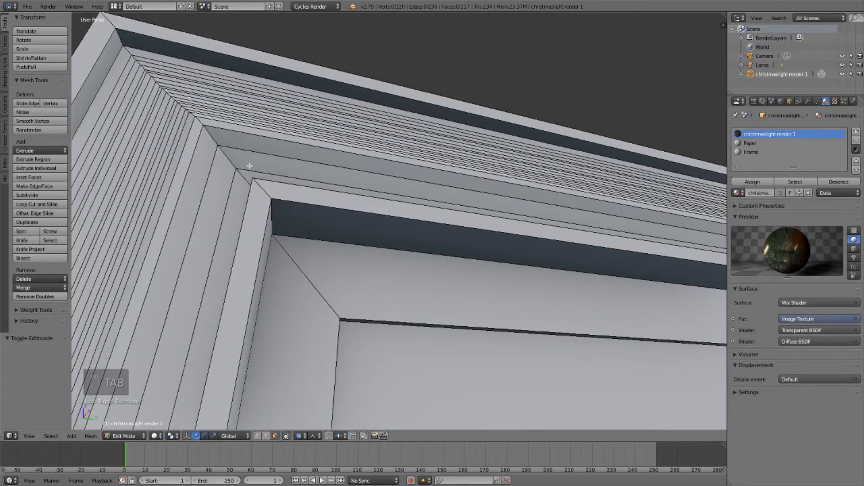
key("a")
key("a")
key("ctrl+Tab")
left_click(246, 149)
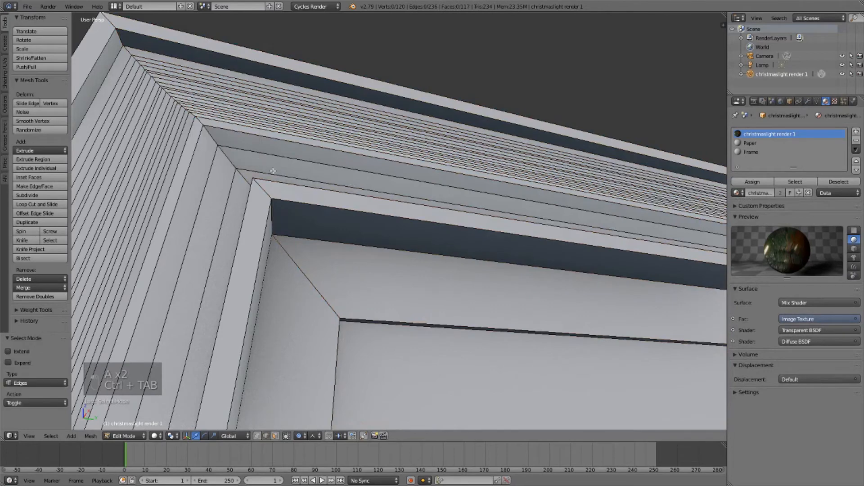
right_click(266, 154, "alt")
key("ctrl+b")
key("ctrl+b")
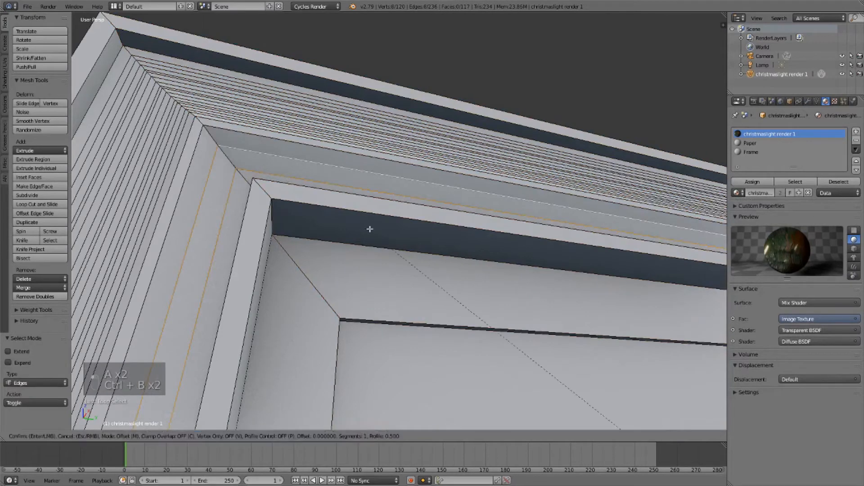
scroll(360, 211, "up", 1)
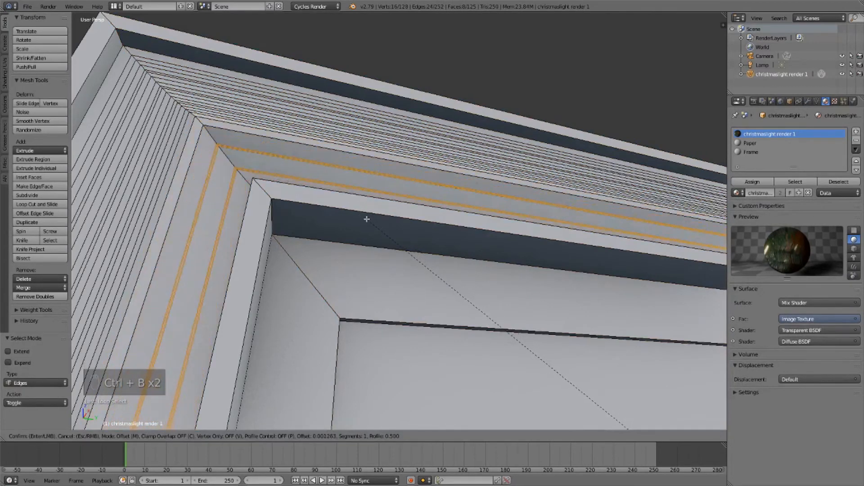
scroll(360, 211, "up", 1)
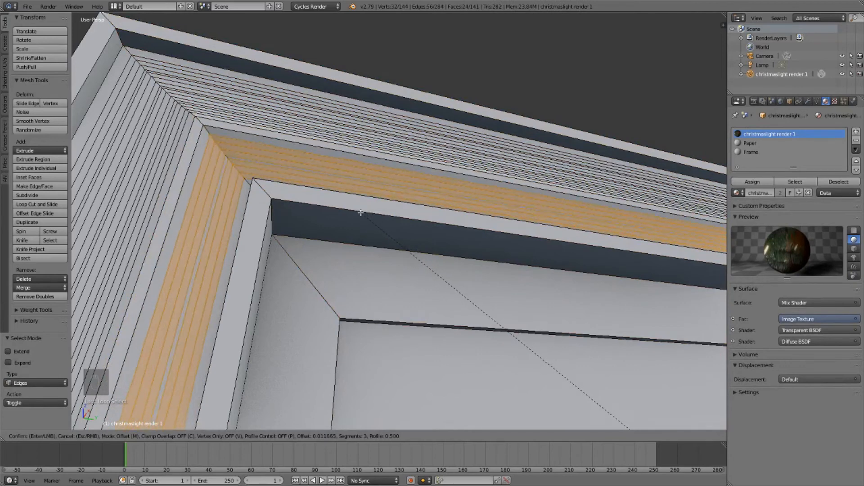
left_click(361, 213)
key("a")
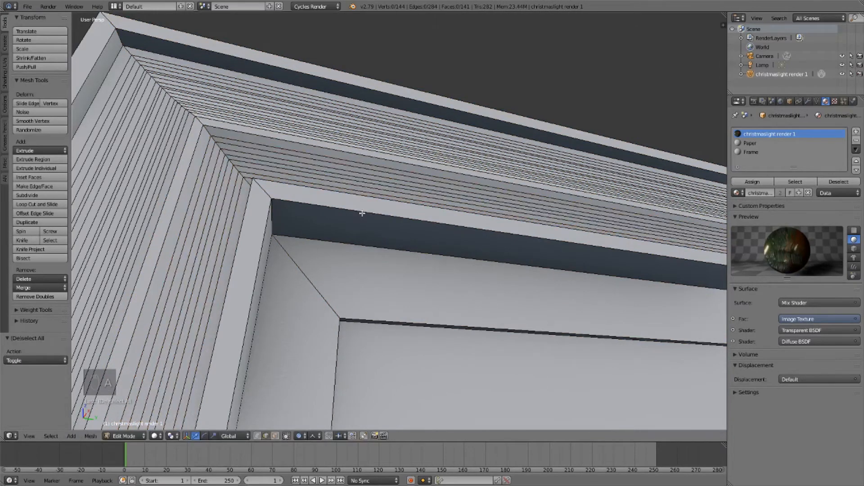
Step: Return to Object Mode and add a Bevel modifier with 4 segments to the frame object
key("Tab")
scroll(381, 214, "down", 6)
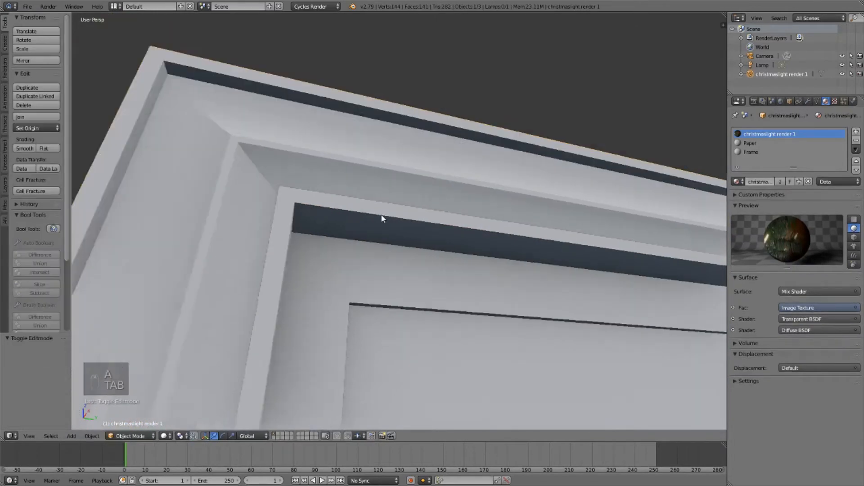
scroll(455, 257, "up", 2)
scroll(377, 157, "down", 3)
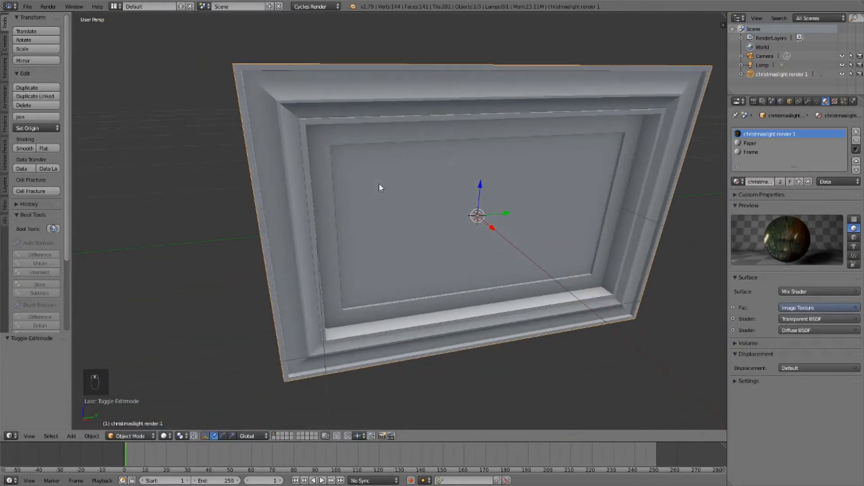
middle_click_drag(379, 184, 381, 212)
left_click(809, 102)
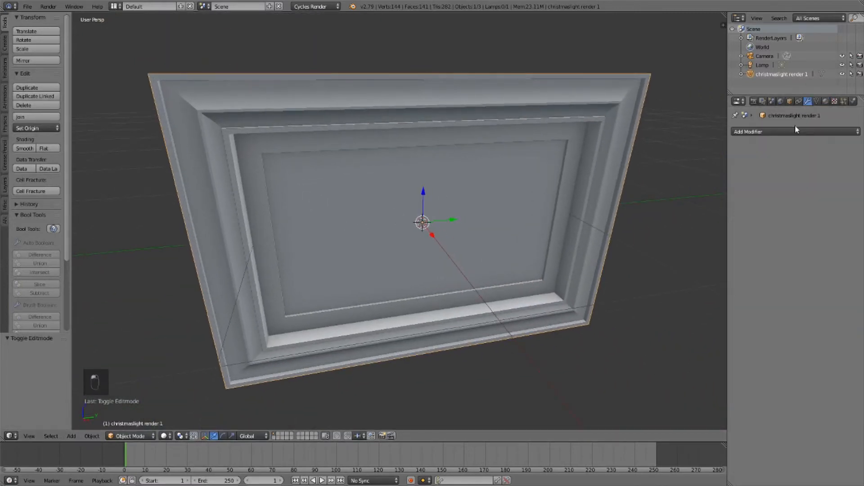
middle_click_drag(195, 81, 304, 109)
scroll(313, 109, "up", 3)
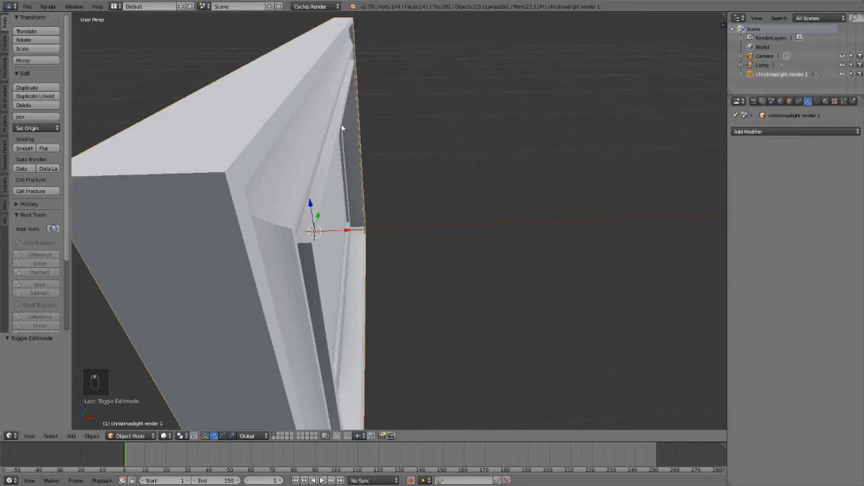
left_click(792, 131)
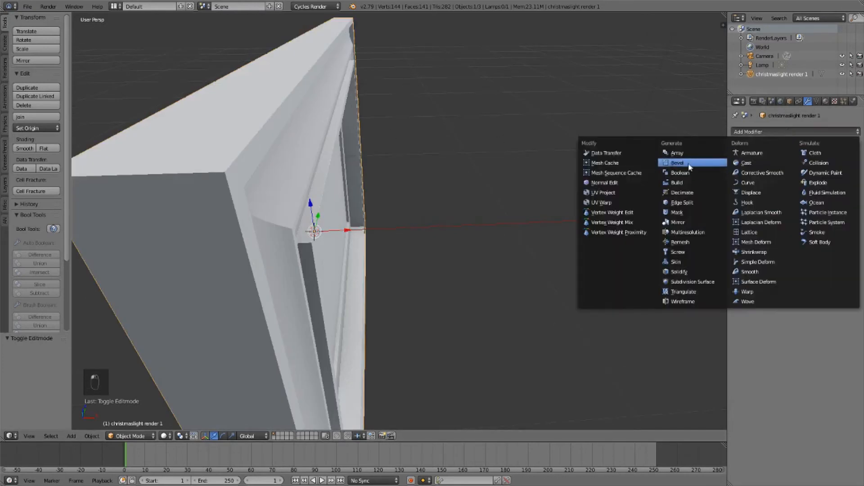
left_click(675, 162)
left_click_drag(789, 203, 805, 204)
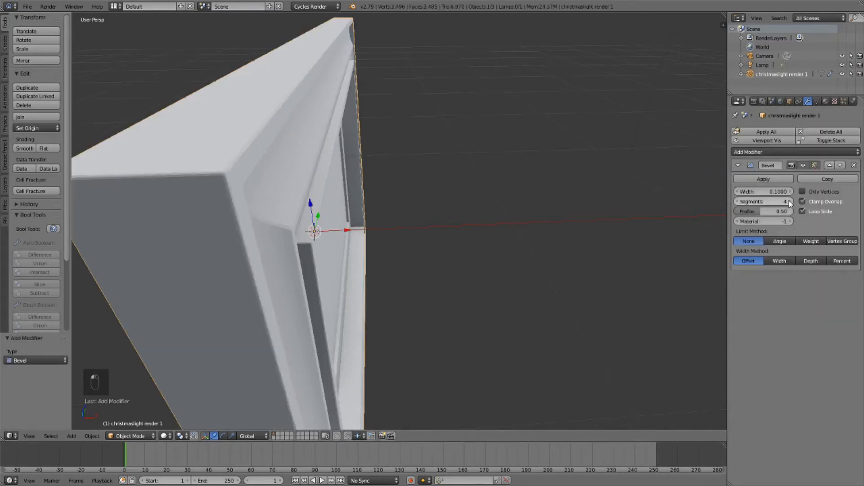
Step: Inspect the bevelled frame from several angles and in rendered shading, return to solid shading and hide the tool shelf
middle_click_drag(427, 184, 481, 212)
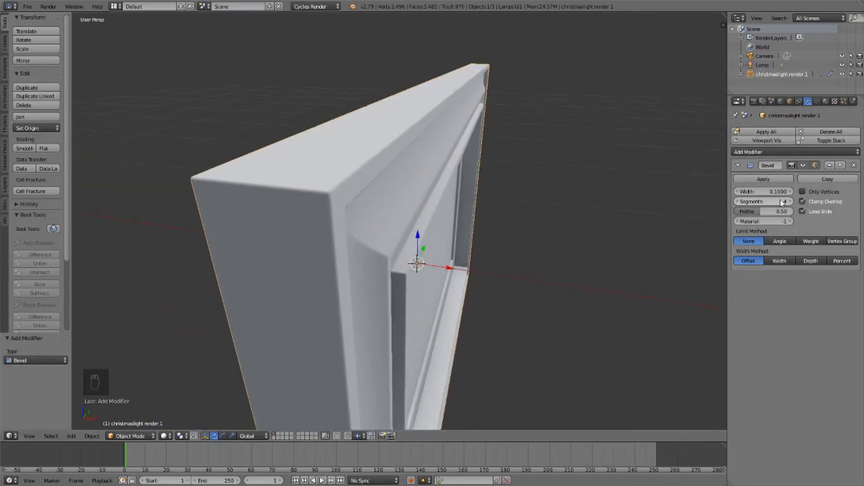
scroll(559, 177, "up", 5)
middle_click_drag(538, 176, 516, 189)
scroll(508, 166, "down", 2)
scroll(530, 218, "down", 3)
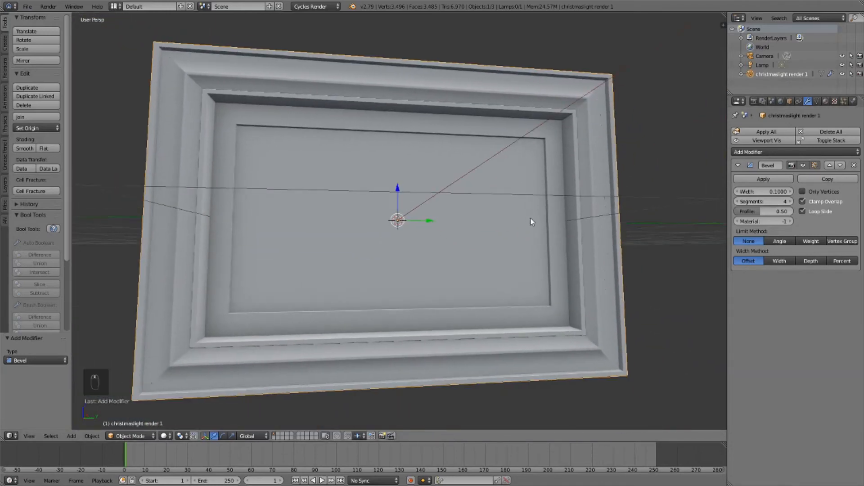
key("shift+z")
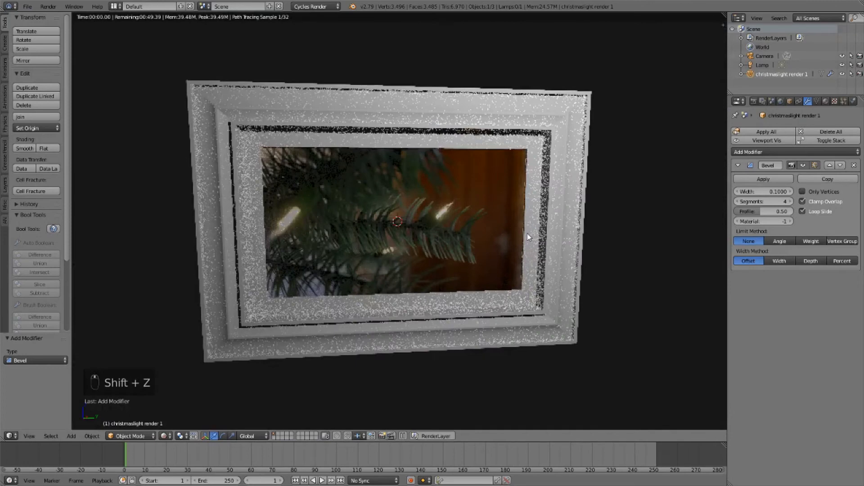
key("shift+z")
mouse_move(529, 237)
middle_mouse_down()
mouse_move(552, 167)
mouse_move(571, 168)
middle_mouse_up()
key("t")
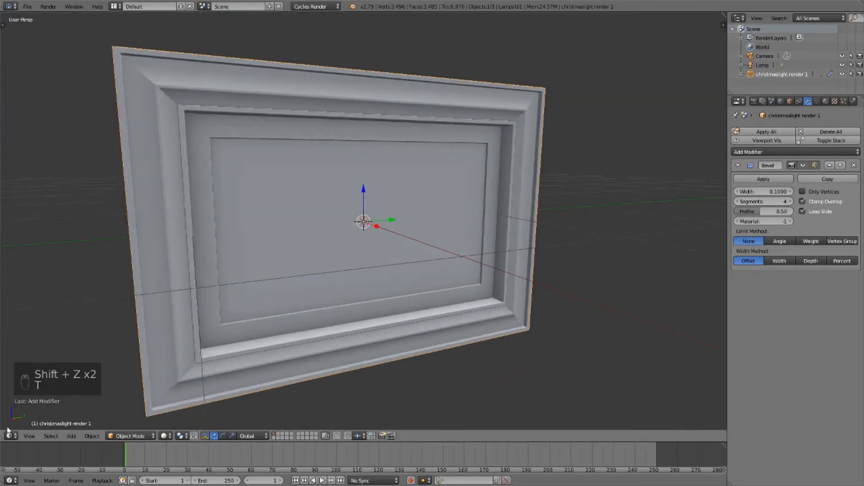
Step: Split the 3D view horizontally, turn the lower area into a Node Editor and fit the frame in the upper view
left_click_drag(3, 429, 5, 247)
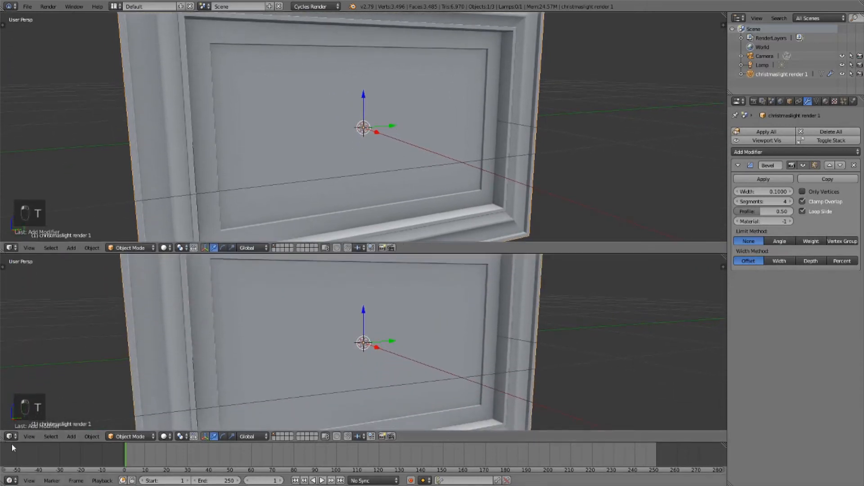
left_click(11, 436)
left_click(41, 347)
scroll(527, 130, "down", 4)
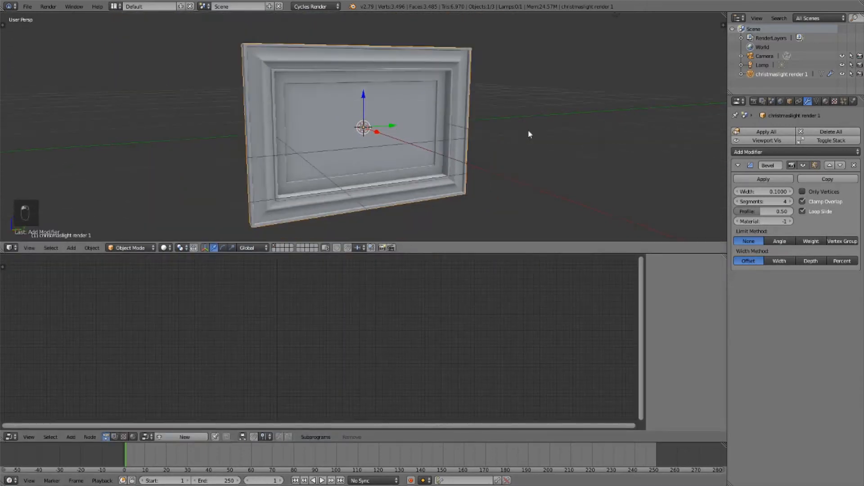
scroll(512, 126, "up", 2)
scroll(674, 120, "down", 1)
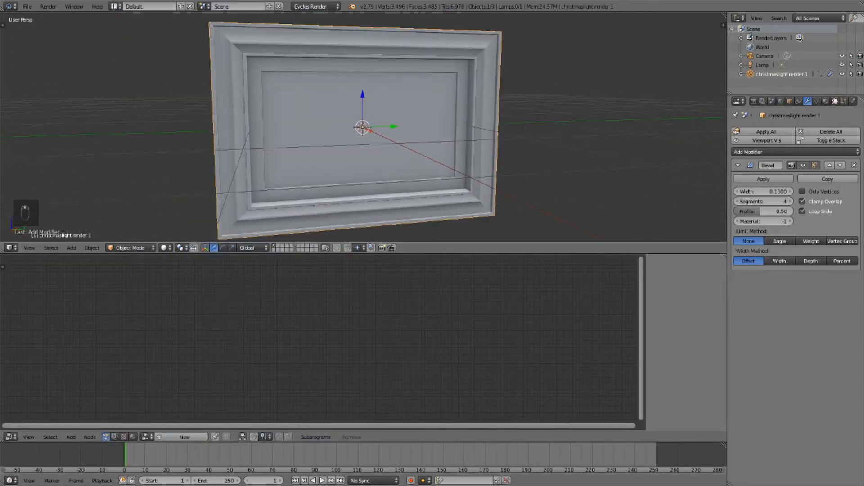
Step: Display the shader nodes of the Frame material in the Node Editor
left_click(825, 101)
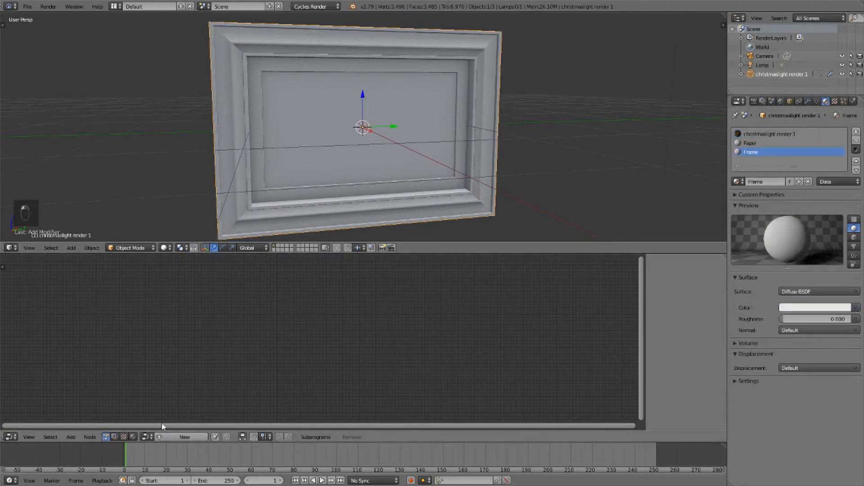
left_click(130, 436)
scroll(346, 341, "up", 5)
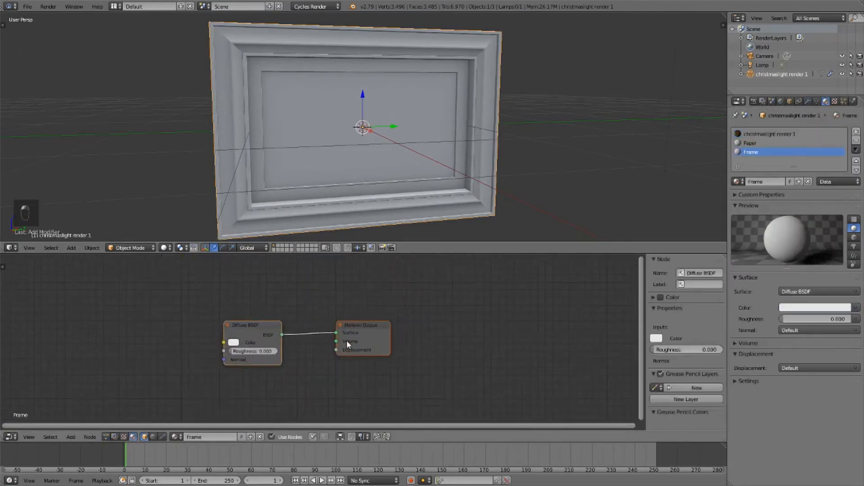
Step: Replace the Frame material's Diffuse BSDF with a Principled BSDF feeding the Material Output's Surface, with the viewport in rendered shading
key("a")
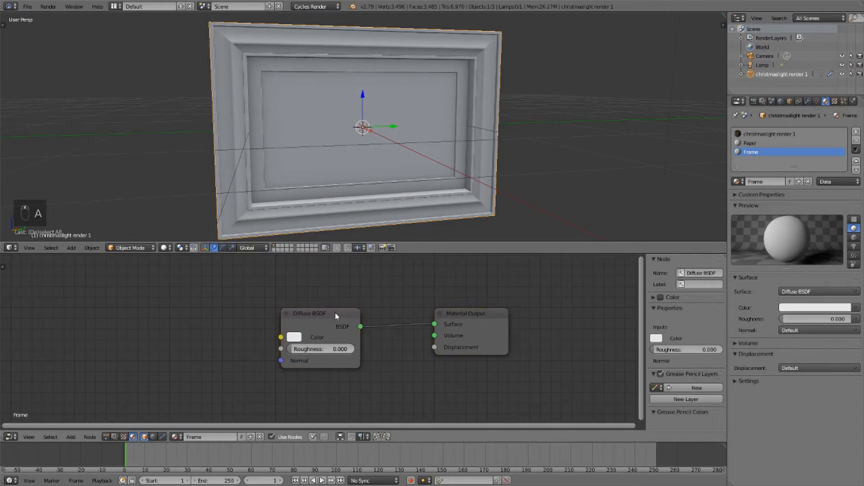
key("a")
key("x")
key("shift+z")
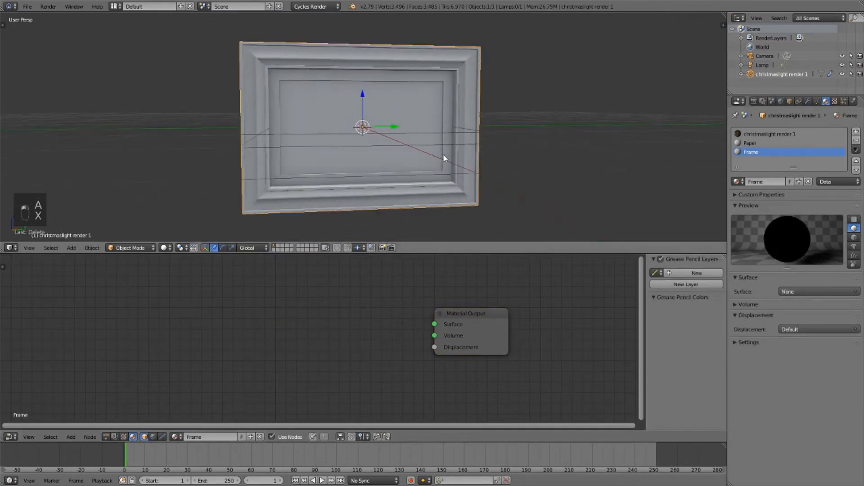
key("shift+a")
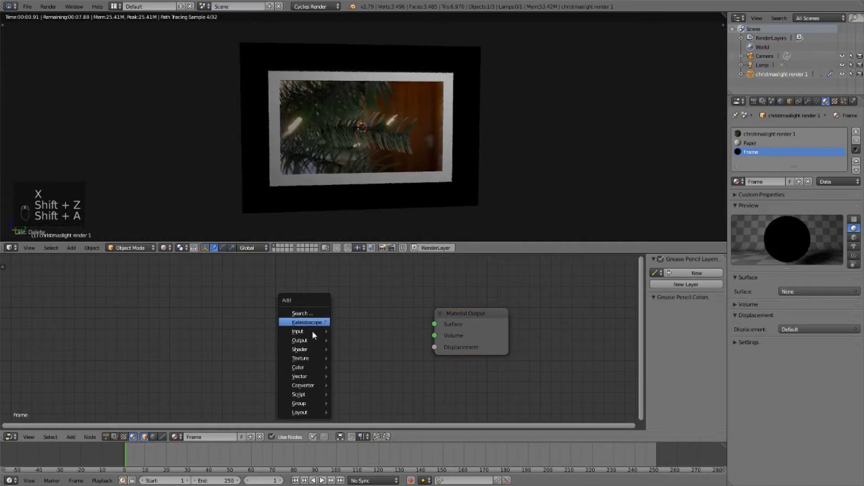
left_click(299, 349)
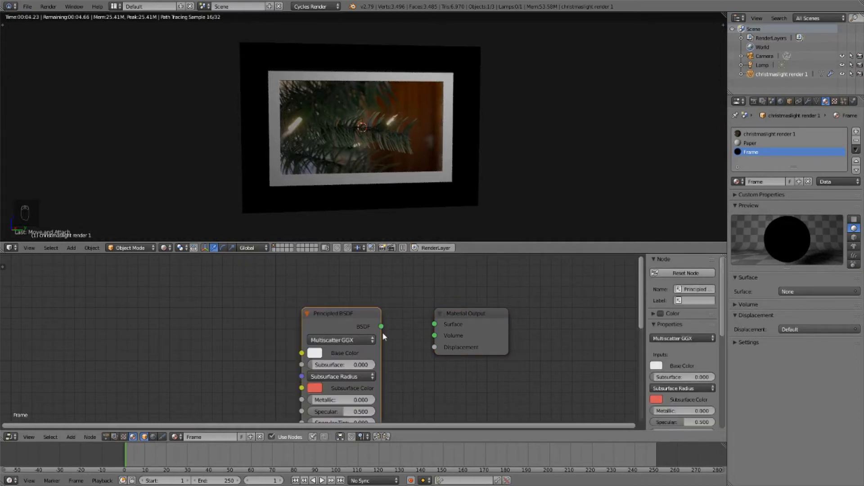
left_click_drag(382, 327, 434, 324)
scroll(427, 351, "down", 2)
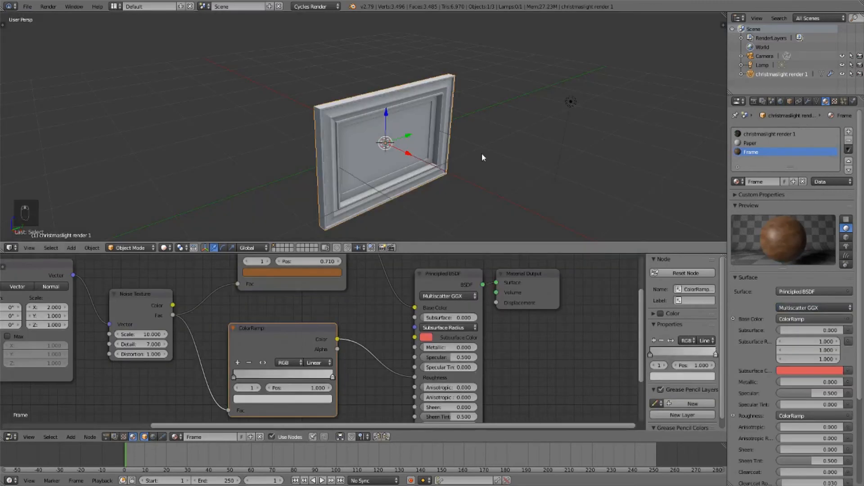
Step: Check the frame mesh in Edit Mode, return to Object Mode and add a mesh plane at the frame's centre
key("Tab")
middle_click_drag(482, 154, 516, 184)
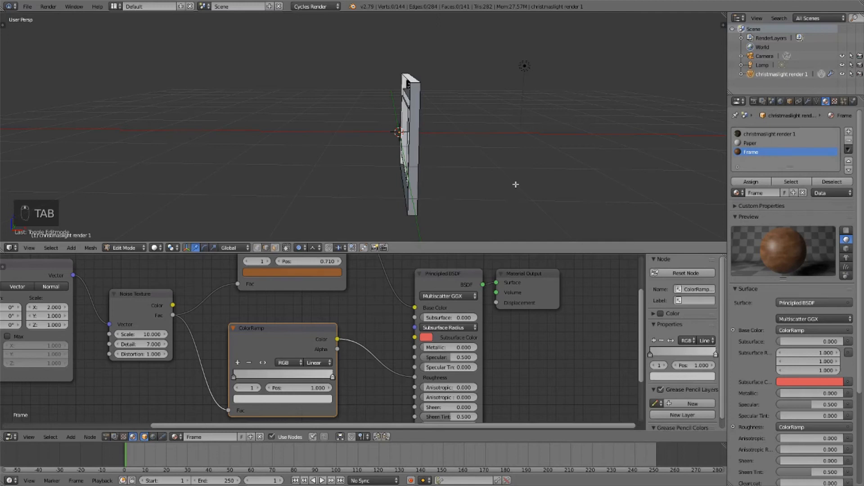
key("Tab")
key("shift+a")
mouse_move(408, 119)
middle_click_drag(516, 184, 482, 140)
left_click(460, 120)
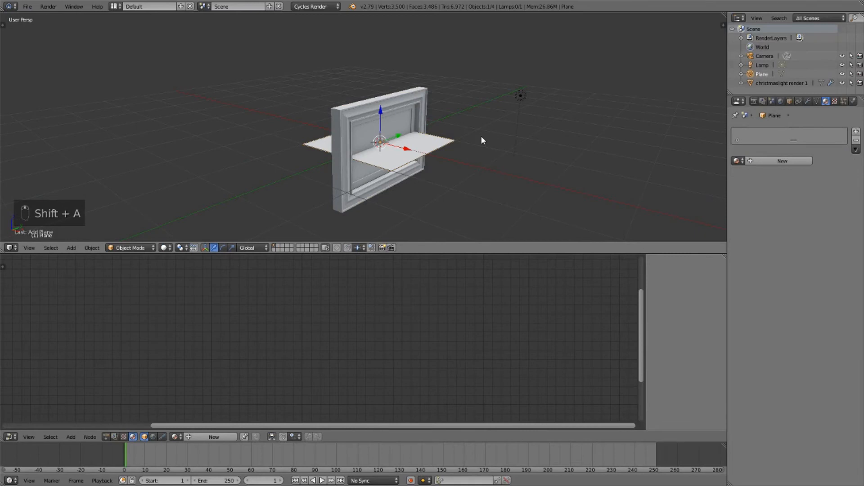
Step: Rotate the new plane upright behind the frame and scale it up to about five times its size as a wall
middle_click_drag(481, 141, 376, 135)
key("s")
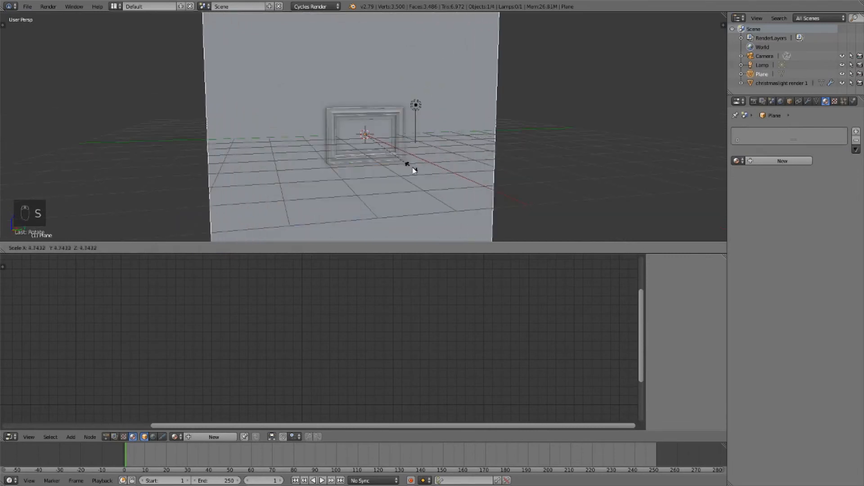
left_click(420, 171)
scroll(441, 159, "up", 2)
mouse_move(442, 158)
middle_mouse_down()
mouse_move(427, 143)
mouse_move(449, 179)
middle_mouse_up()
scroll(438, 156, "down", 1)
Step: Examine the frame's lighting and shadow on the wall in rendered shading, then return to solid shading
key("shift+z")
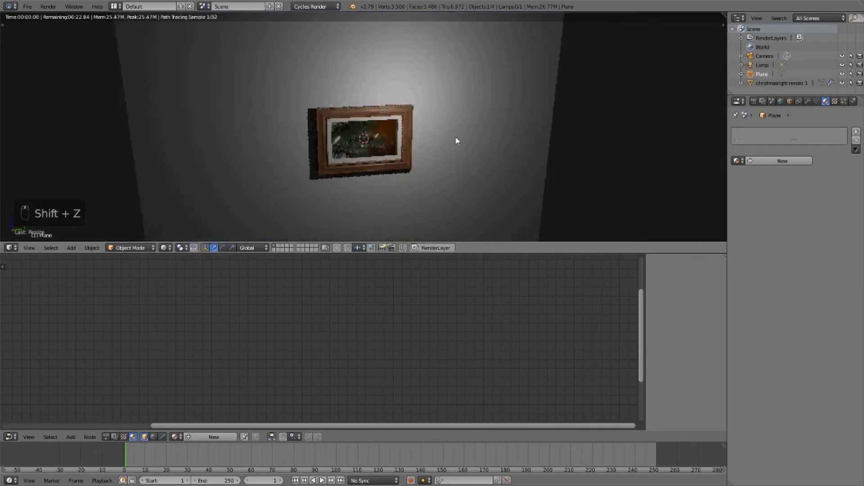
scroll(454, 146, "up", 4)
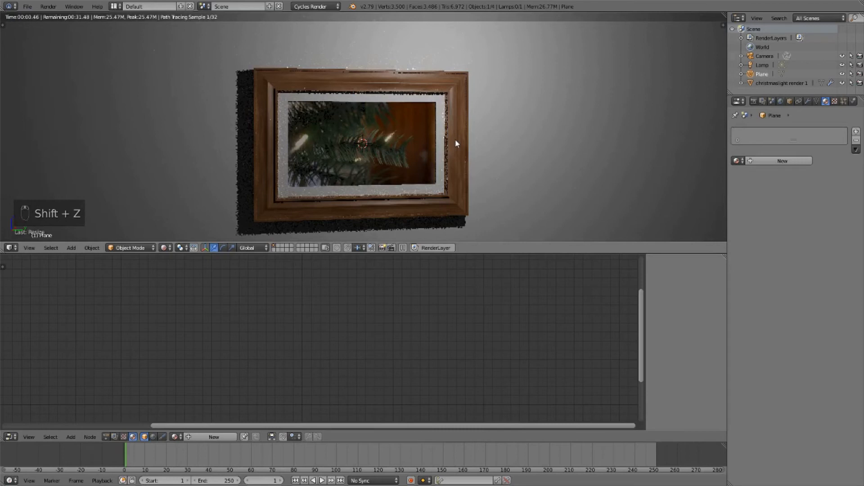
key("shift+z")
scroll(459, 64, "down", 2)
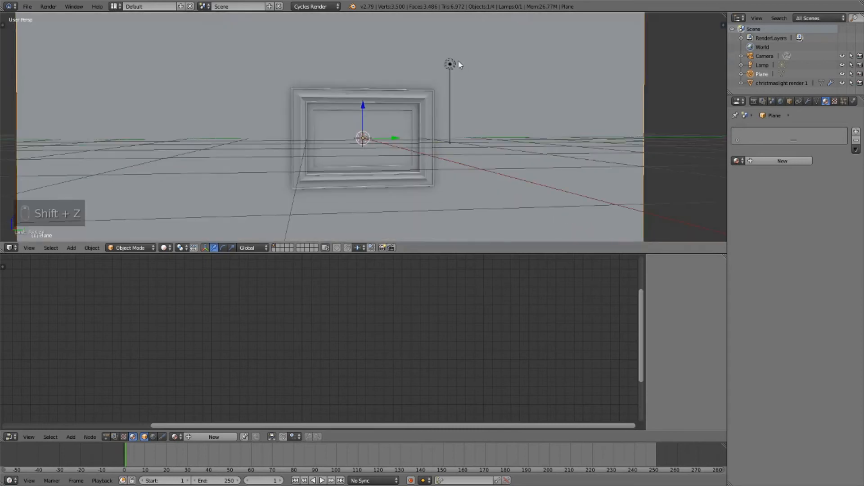
Step: Set the point lamp's size to 1 to soften its shadows and move the lamp vertically in rendered shading
right_click(450, 65)
mouse_move(450, 94)
middle_mouse_down()
mouse_move(450, 128)
mouse_move(460, 107)
middle_mouse_up()
key("shift+z")
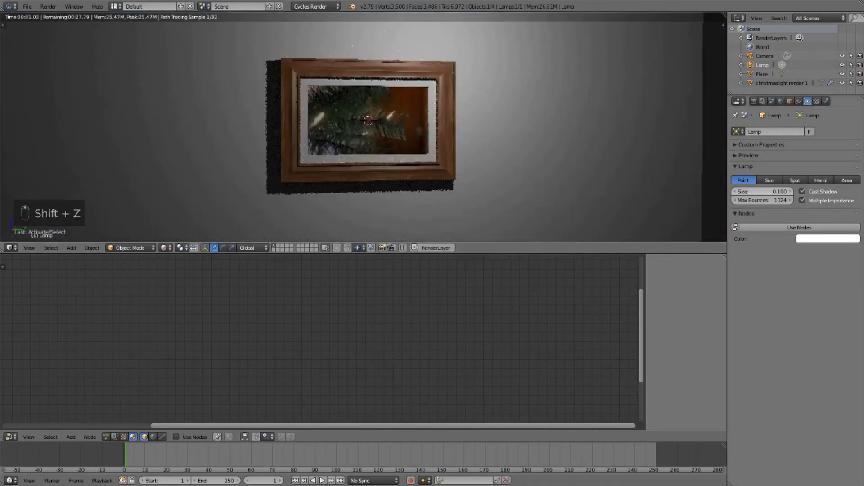
left_click(777, 190)
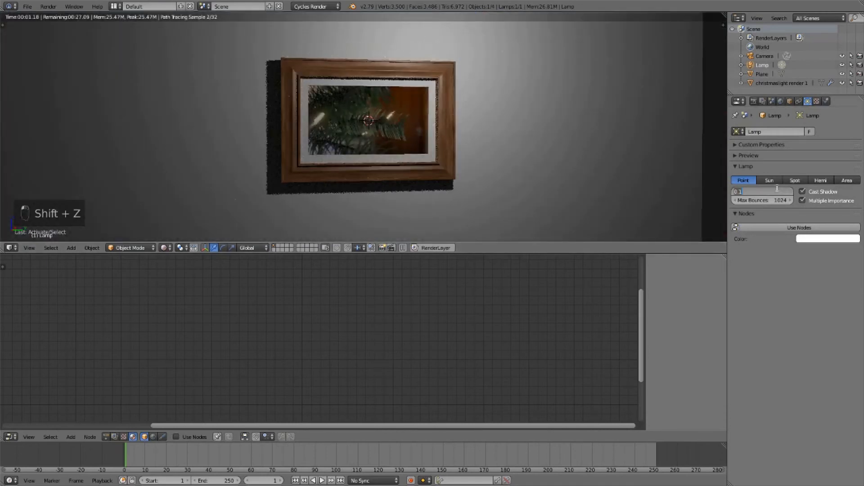
type("1")
key("Return")
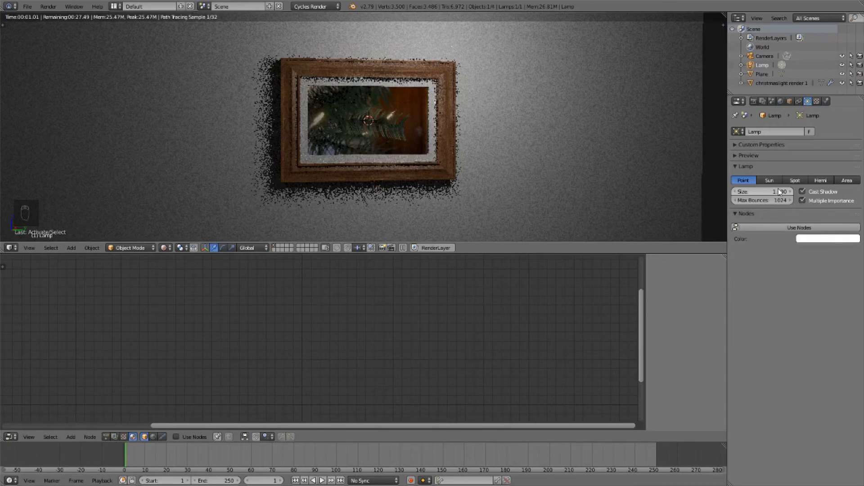
key("g")
key("z")
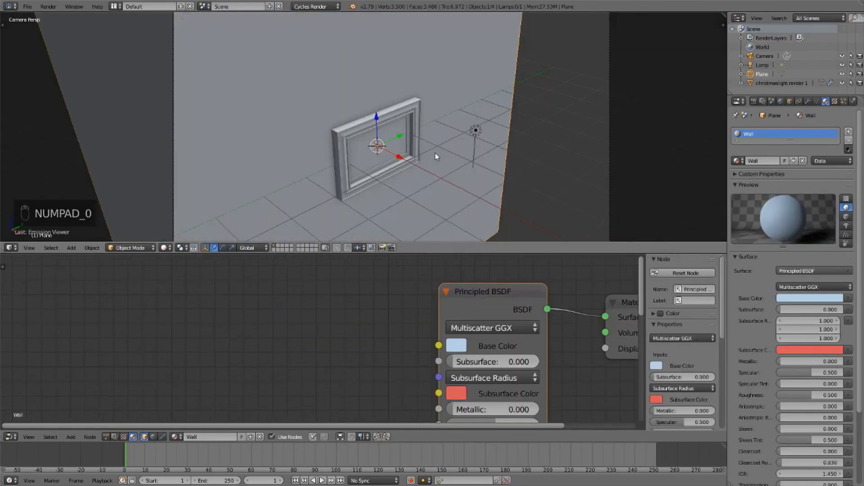
Step: Fly the camera to a nearly frontal view with the whole picture frame inside the camera border
key("shift+f")
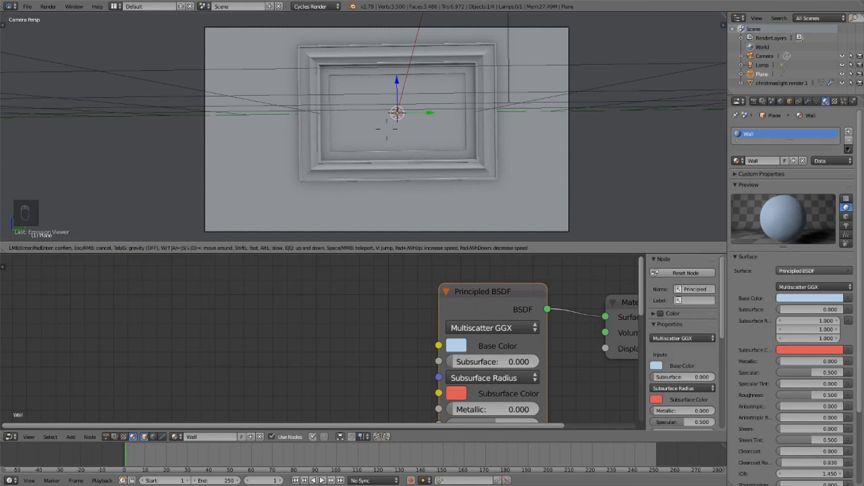
key("w")
key("e")
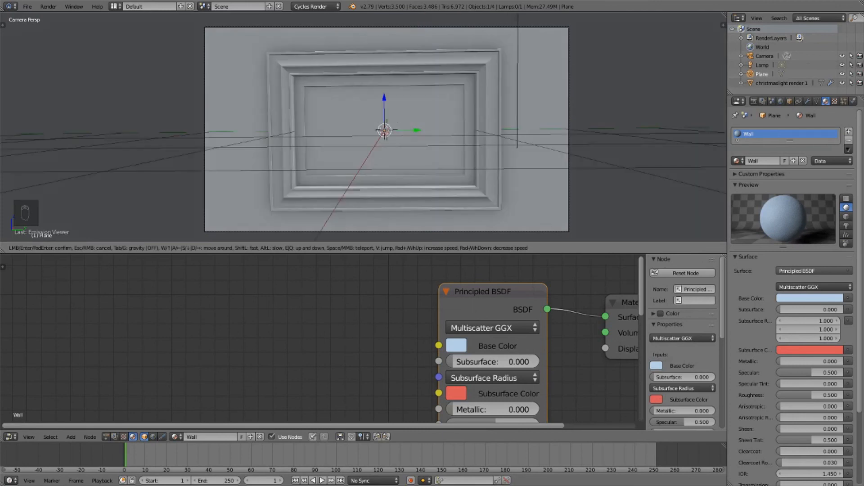
left_click(363, 127)
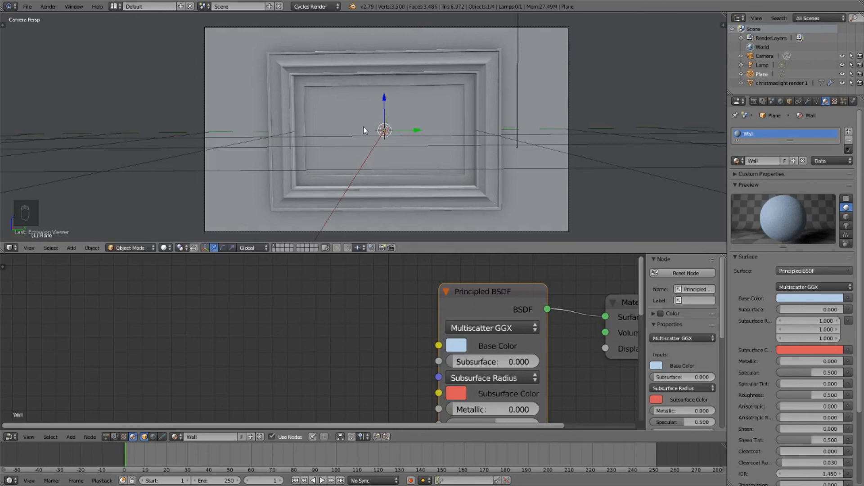
scroll(415, 144, "down", 2)
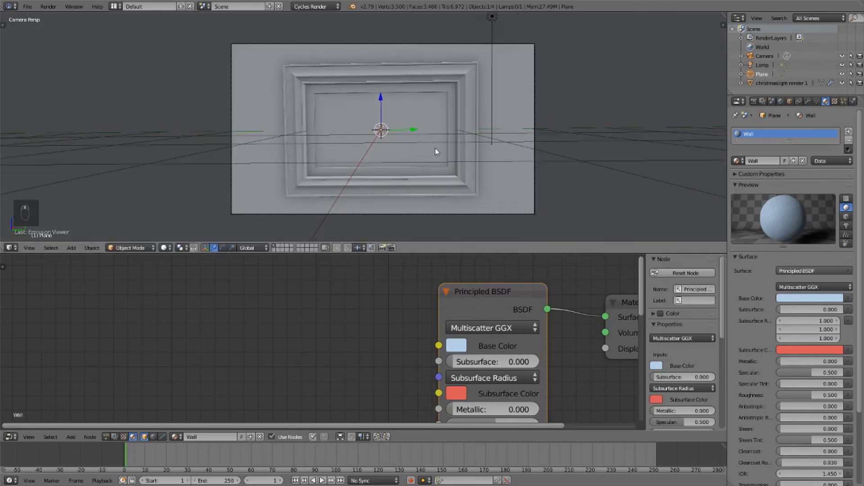
scroll(452, 155, "up", 1)
scroll(452, 155, "down", 1)
Step: Save the scene as recording2 in the "framing a picture" folder
key("ctrl+s")
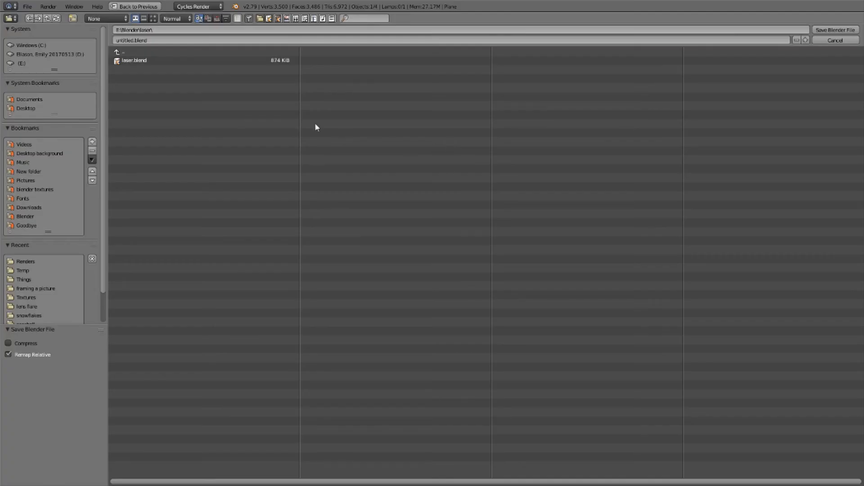
left_click(132, 52)
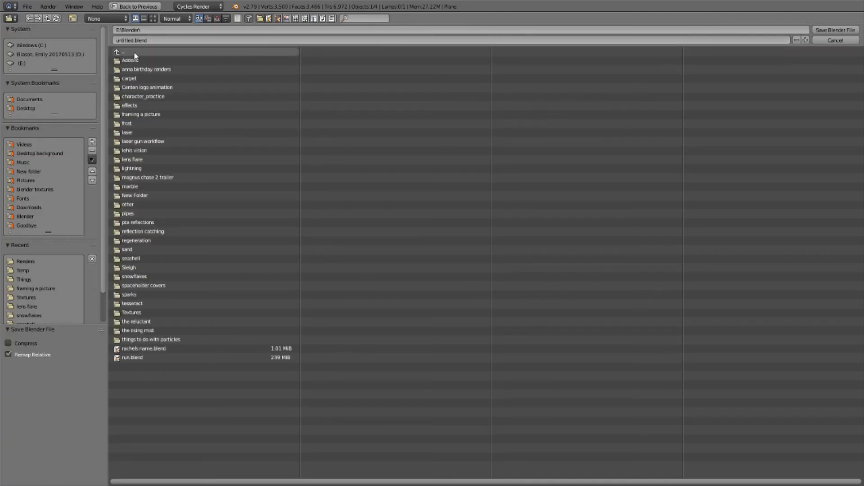
left_click(167, 115)
left_click(159, 41)
type("recording2")
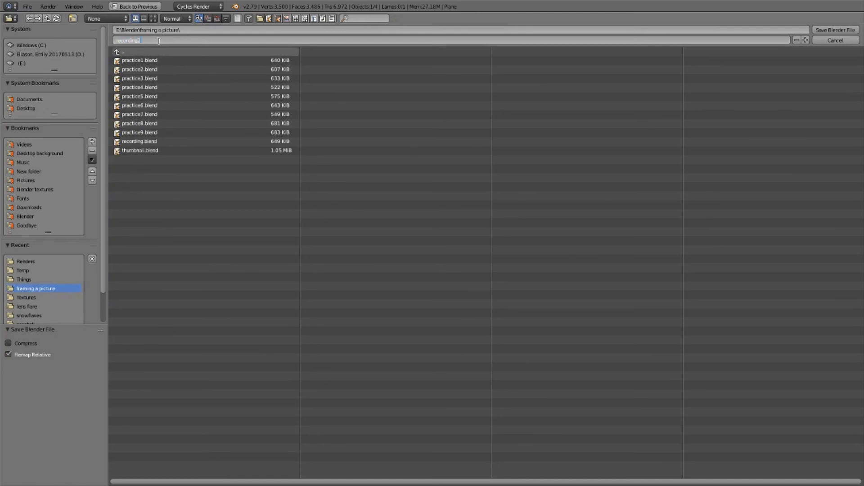
key("Return")
key("Return")
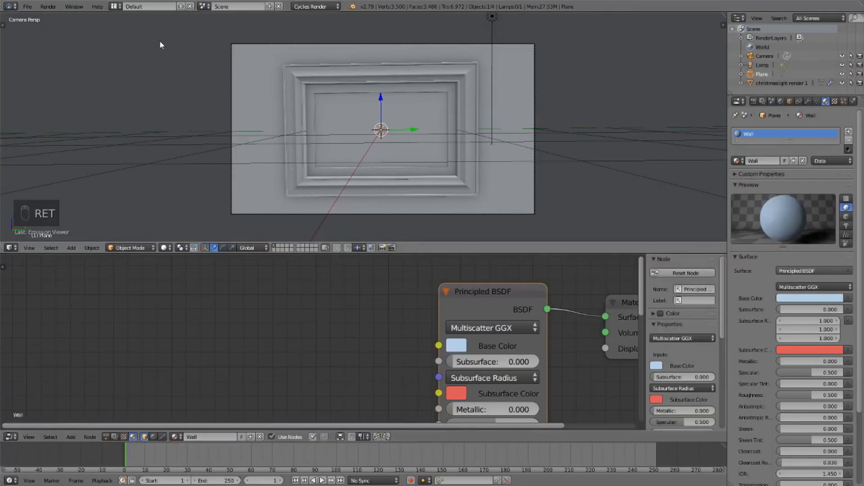
Step: Render the camera view, save the image and show render 1.png full screen in Photos
key("F12")
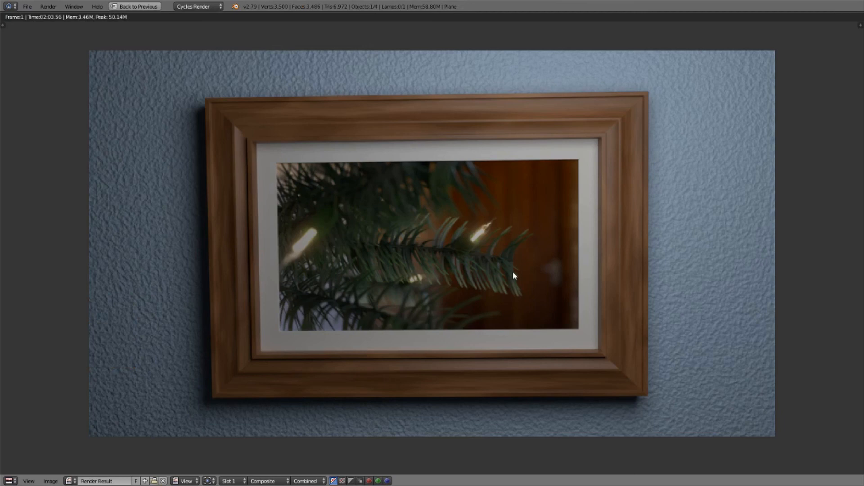
key("F3")
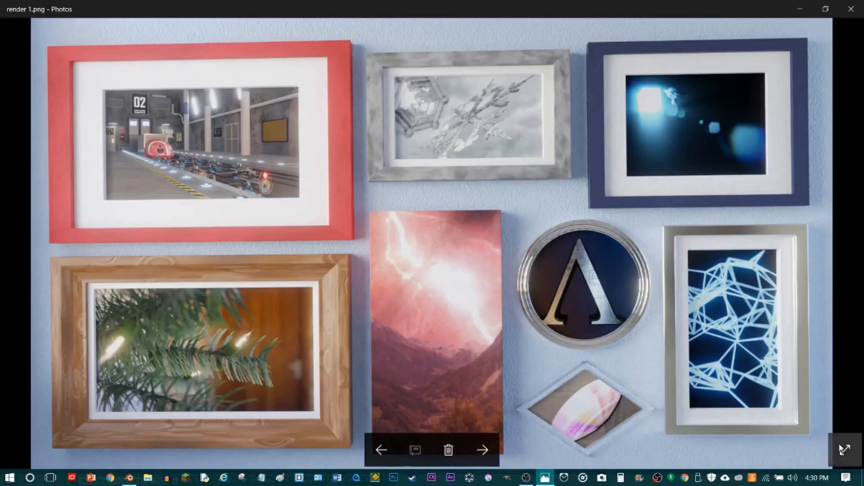
left_click(845, 449)
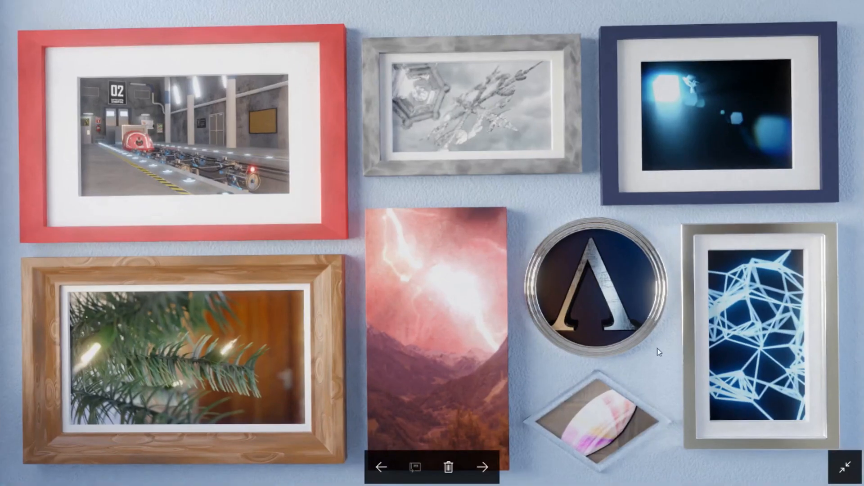